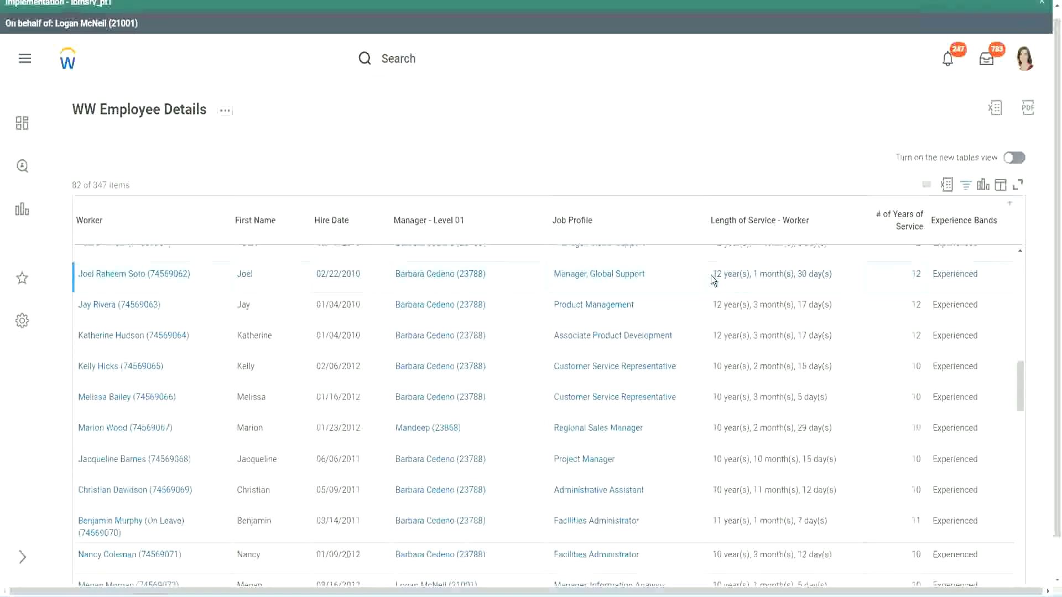
Compare Length of Service with # of Years of Service for the workers hired 02/22/2010 and 05/09/2011
left_click_drag(713, 274, 809, 273)
left_click(888, 284)
double_click(915, 274)
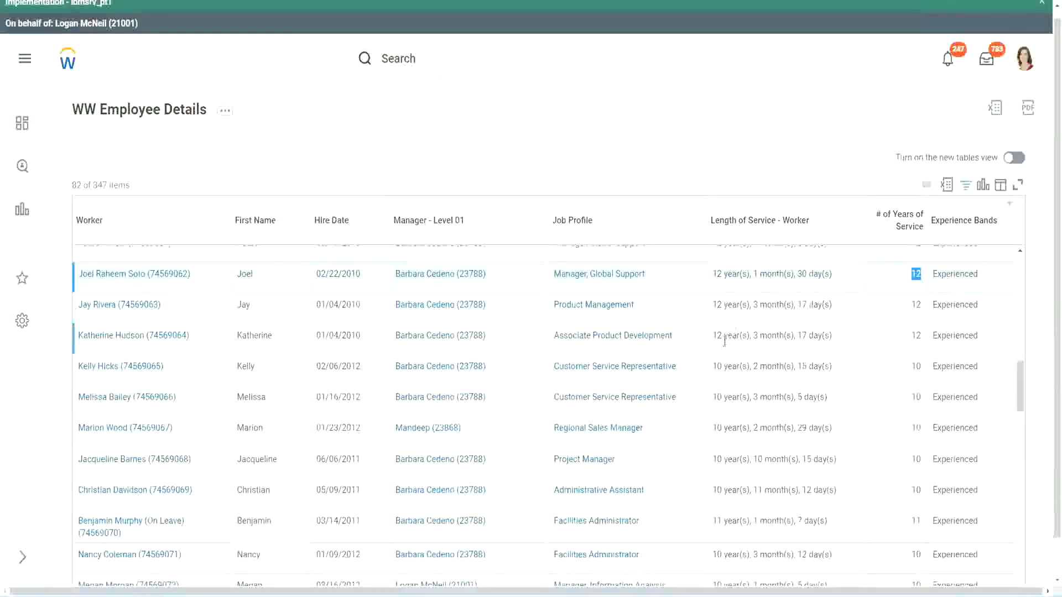
left_click(728, 487)
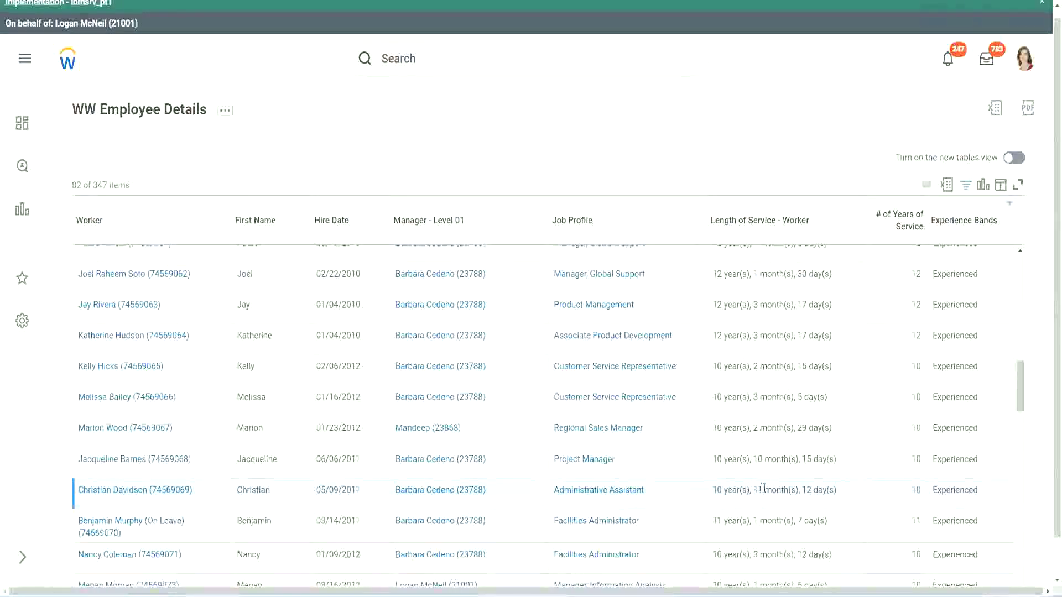
left_click_drag(754, 490, 812, 490)
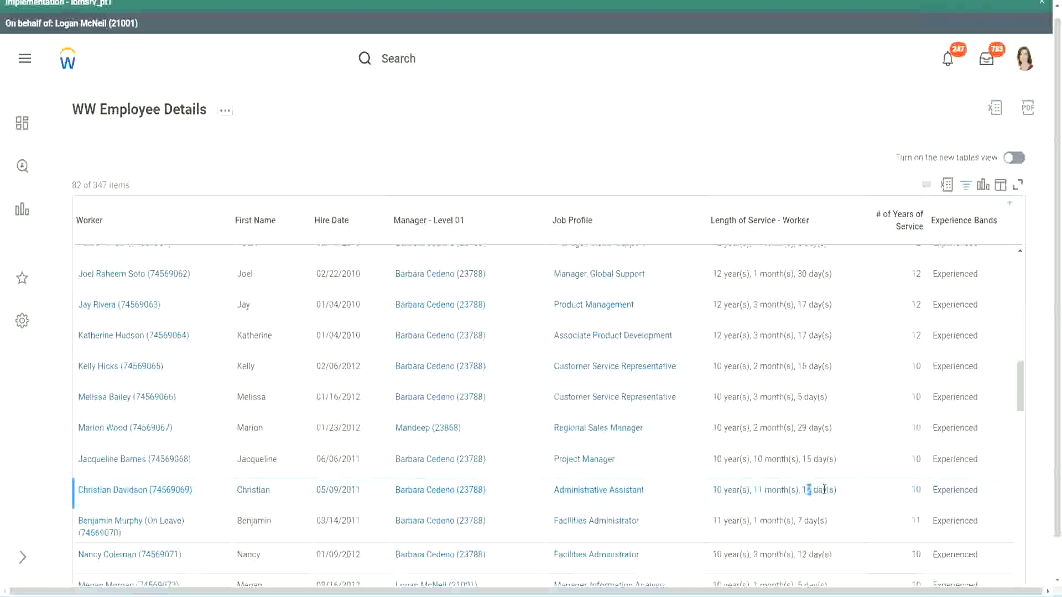
left_click(824, 489)
double_click(916, 490)
left_click(913, 347)
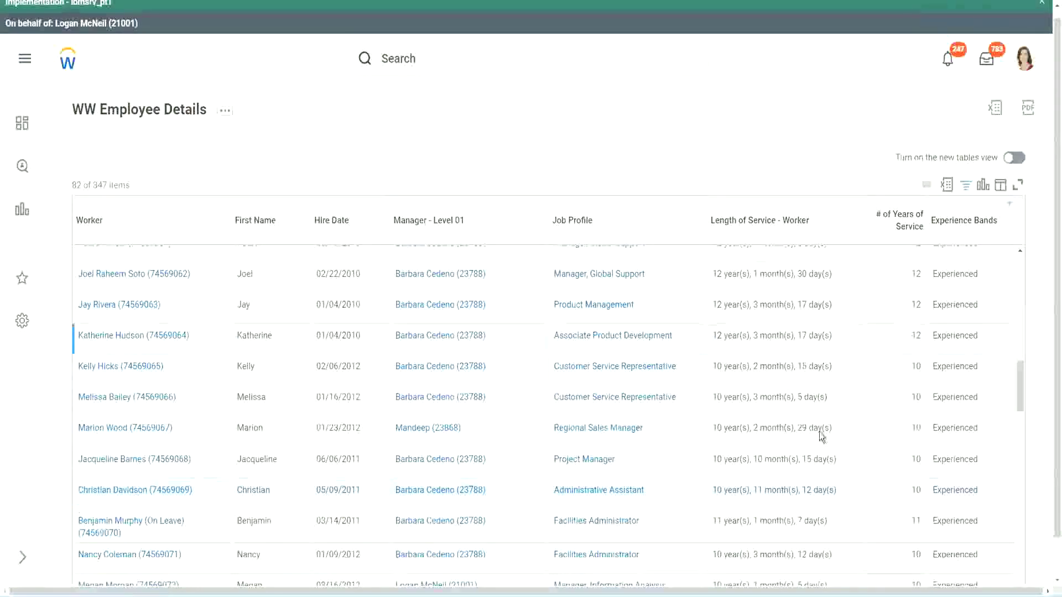
double_click(724, 488)
left_click(802, 487)
double_click(917, 273)
left_click_drag(713, 275, 846, 275)
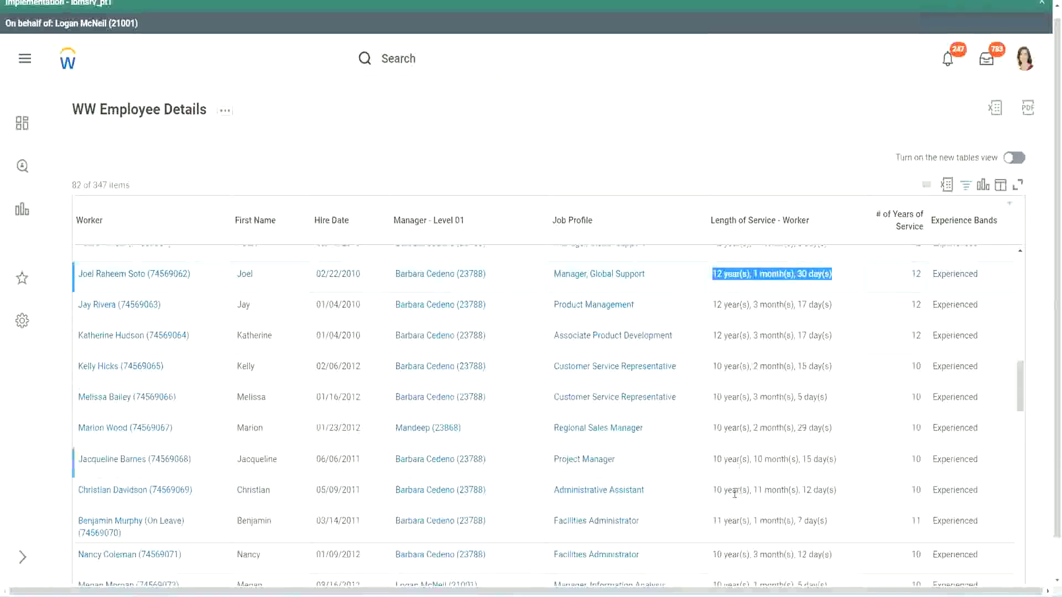
left_click(824, 489)
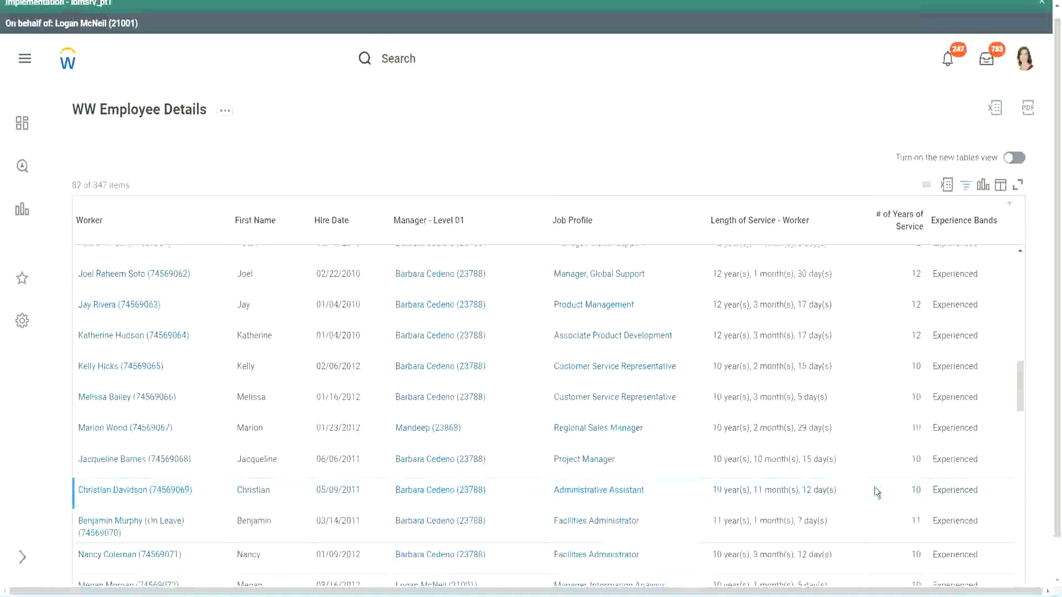
double_click(914, 489)
left_click(877, 493)
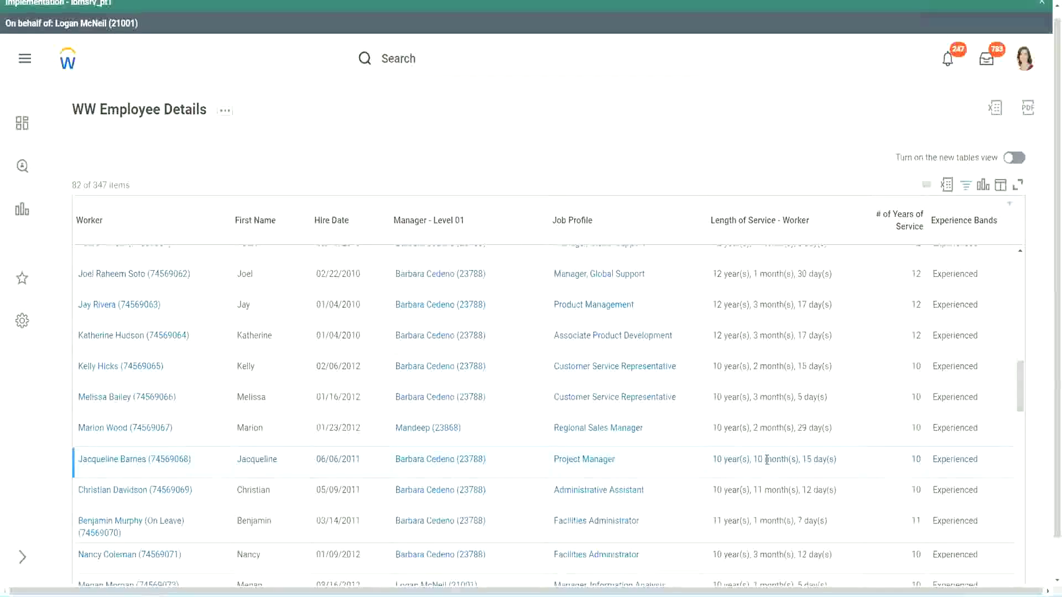
Examine the months and days portion of the Project Manager's Length of Service
left_click_drag(754, 459, 766, 459)
left_click(793, 459)
left_click_drag(792, 460, 778, 461)
left_click(779, 461)
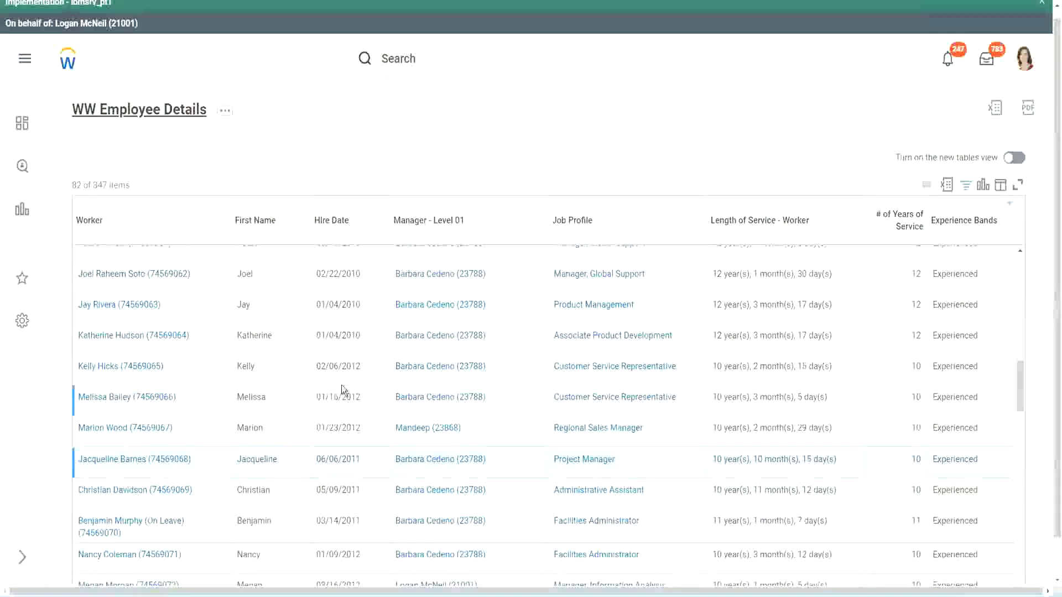
Open the CF-WW-Eval Exp-Derive Experience Bands from Years of Service field from the report's columns in a new tab and dismiss the Implementation banner
scroll(348, 381, "down", 5)
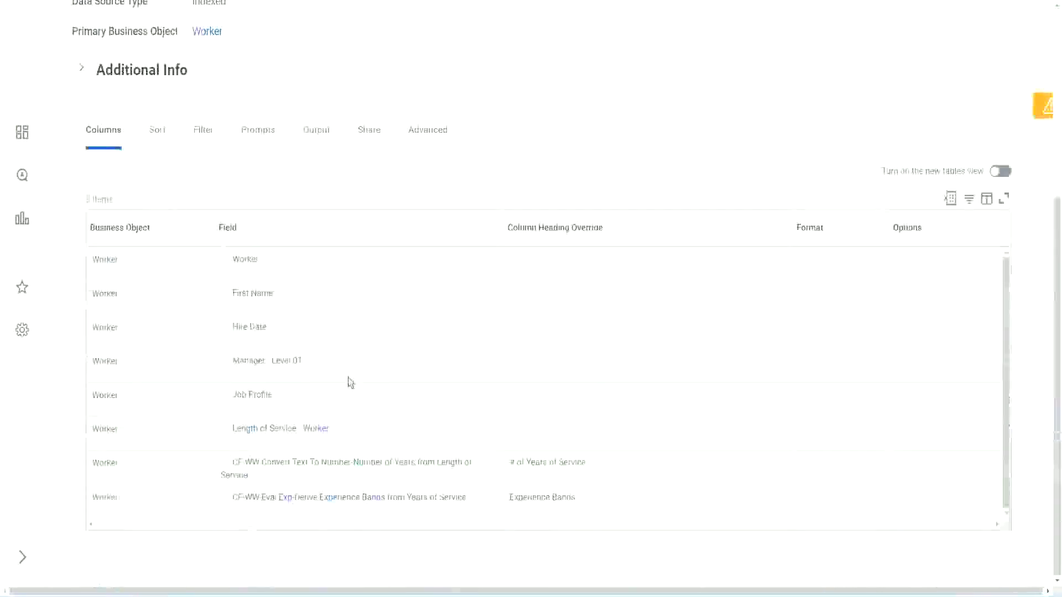
right_click(288, 503)
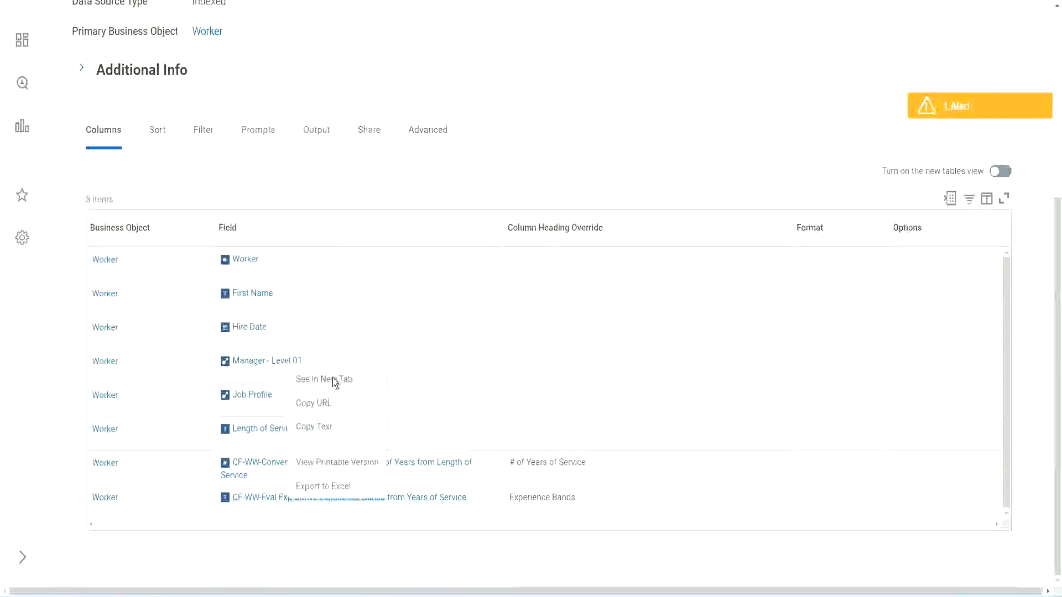
left_click(335, 381)
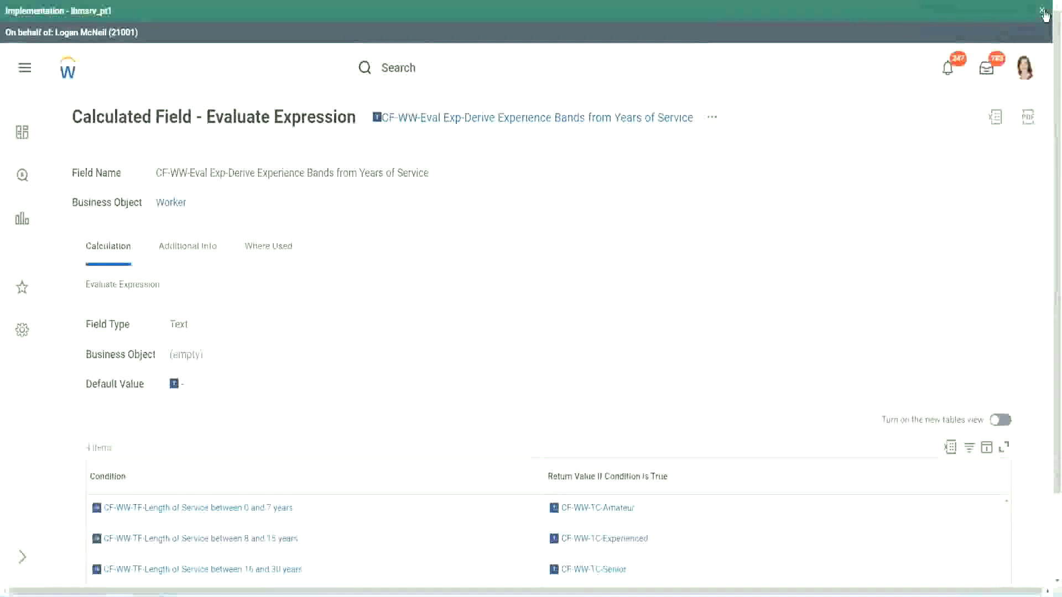
left_click(1042, 11)
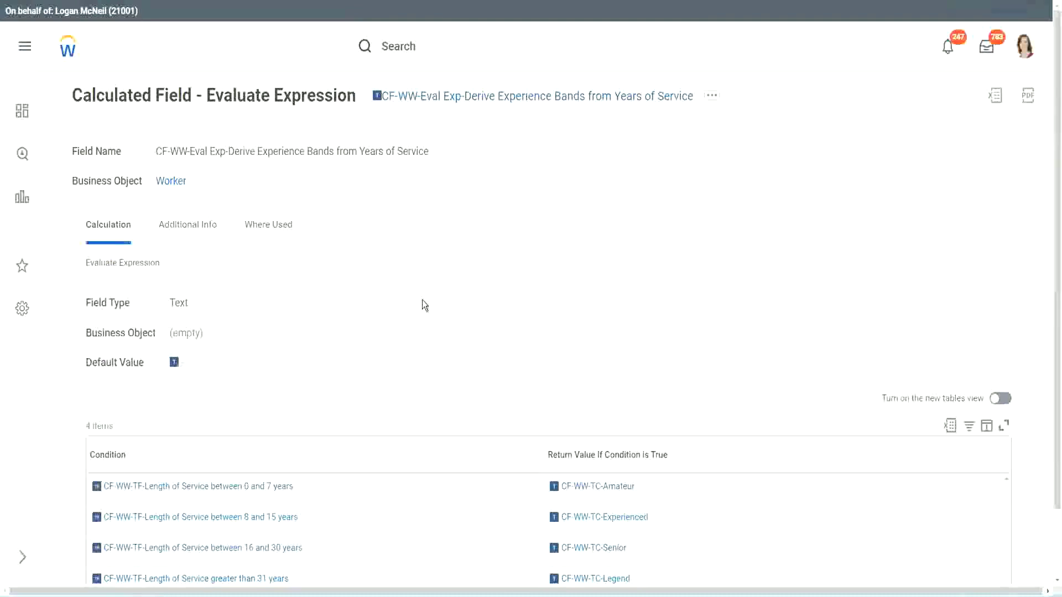
scroll(434, 307, "down", 2)
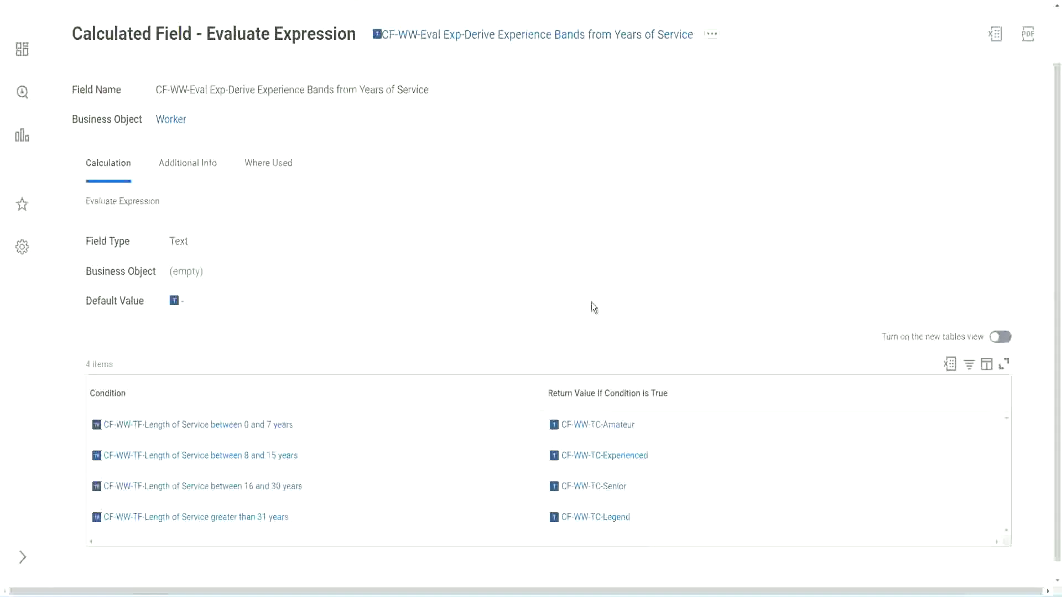
Copy the name of the Evaluate Expression calculated field from its title
left_click(481, 390)
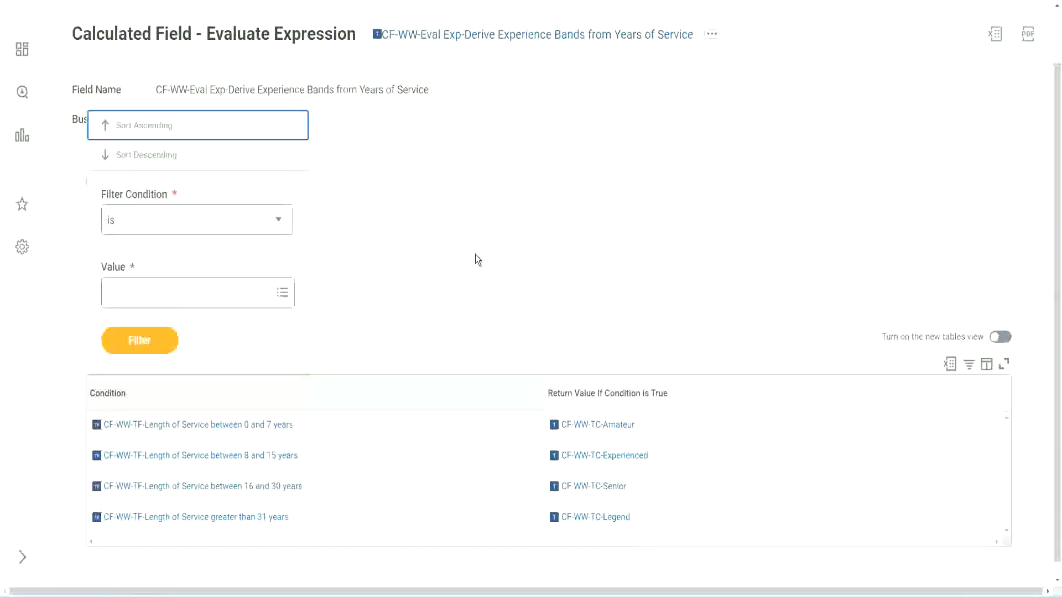
left_click(475, 255)
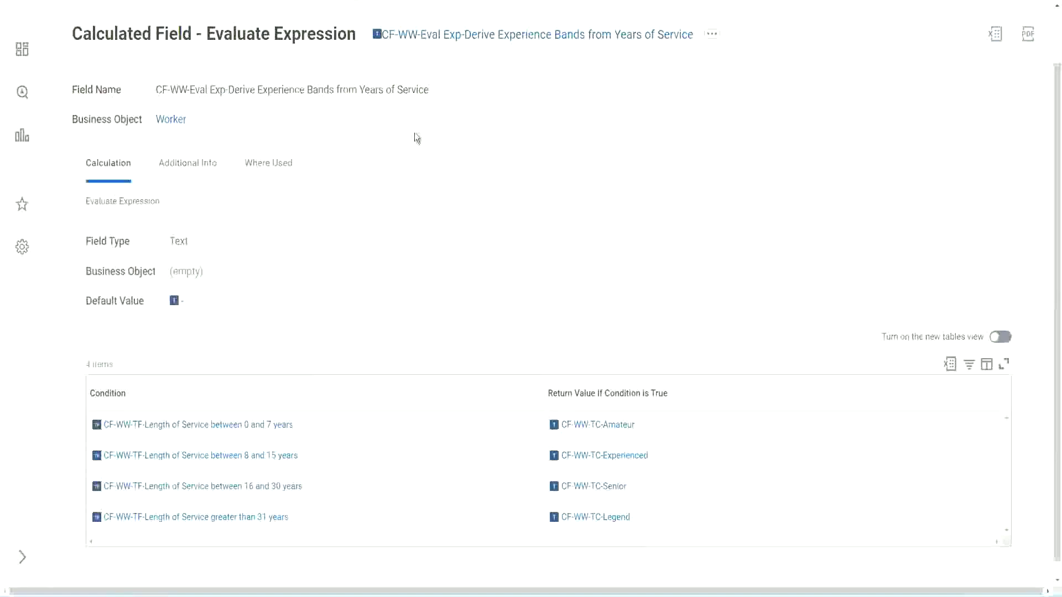
right_click(469, 41)
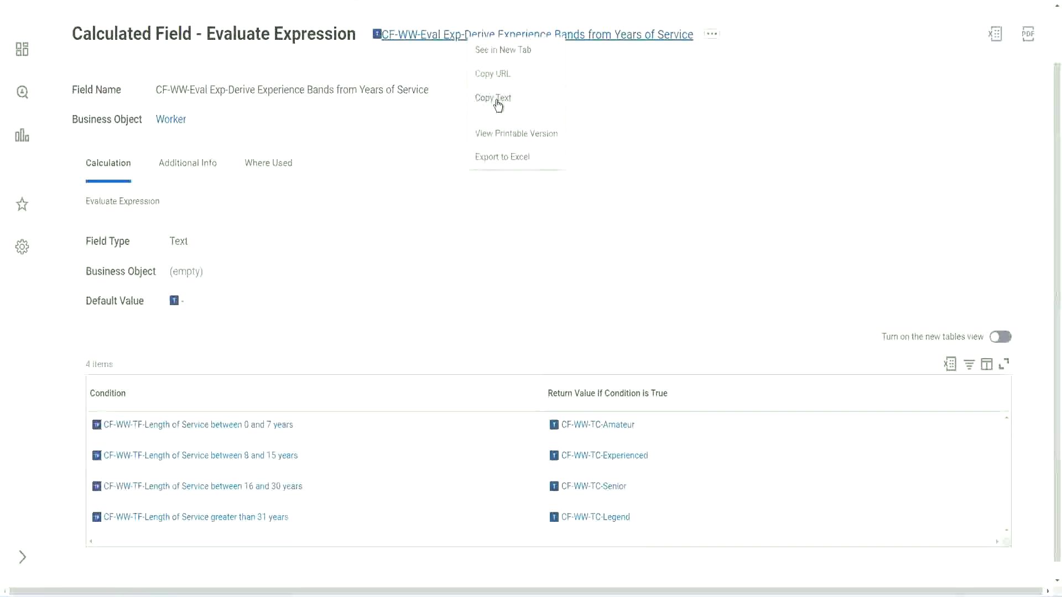
left_click(498, 104)
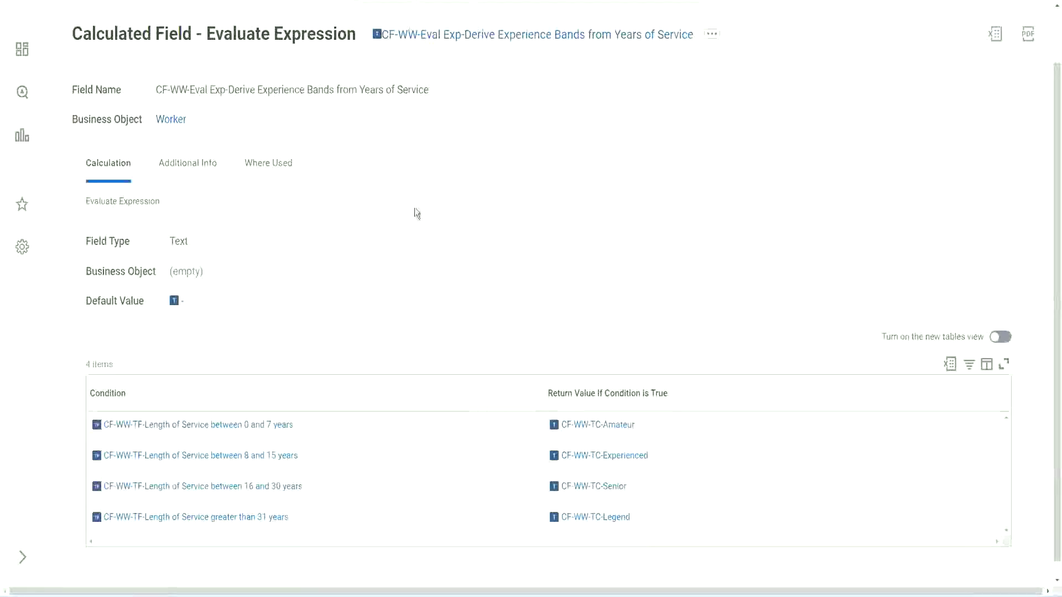
Return to the report definition, search for "create cal field" and open the Create Calculated Field task
scroll(414, 221, "up", 2)
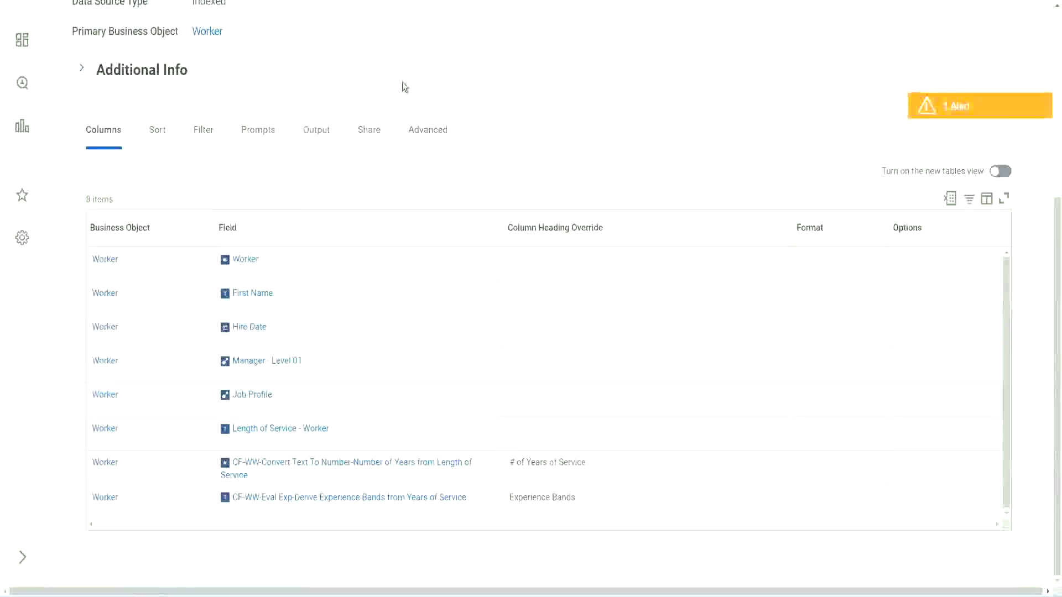
scroll(403, 82, "up", 5)
left_click(431, 67)
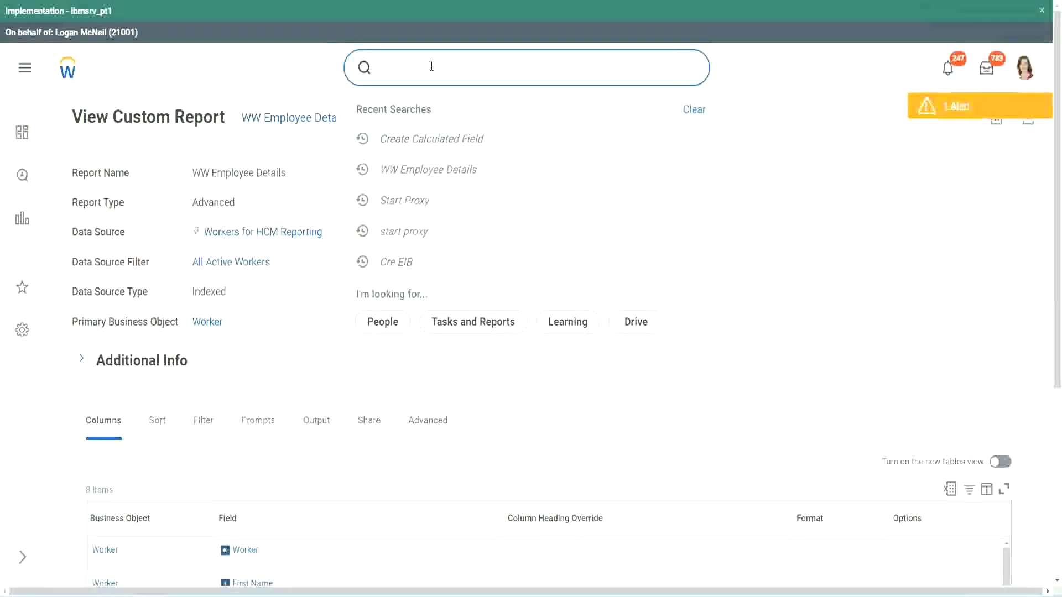
type("create cal field")
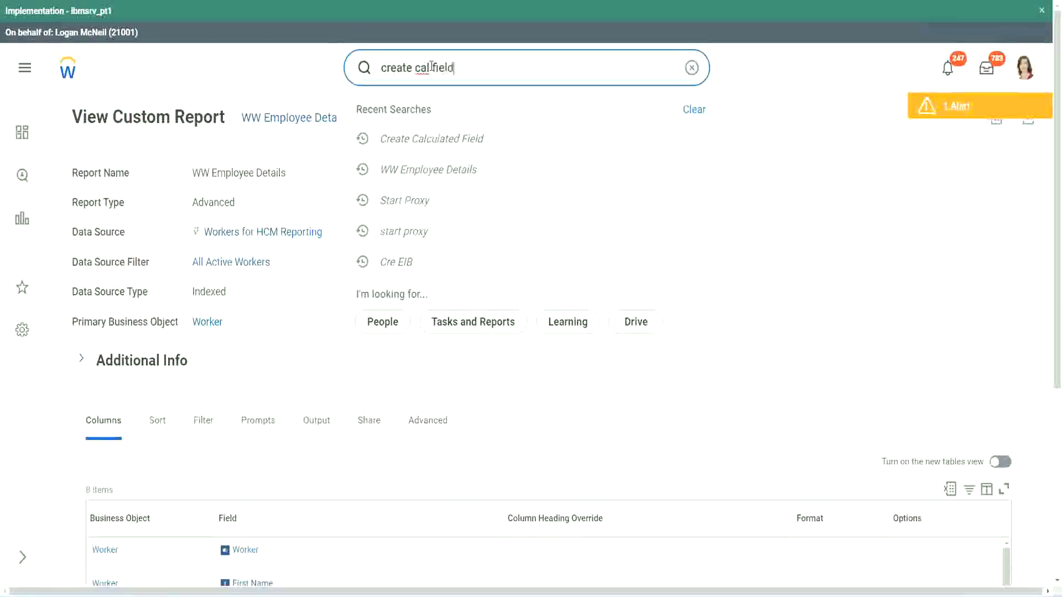
left_click(444, 114)
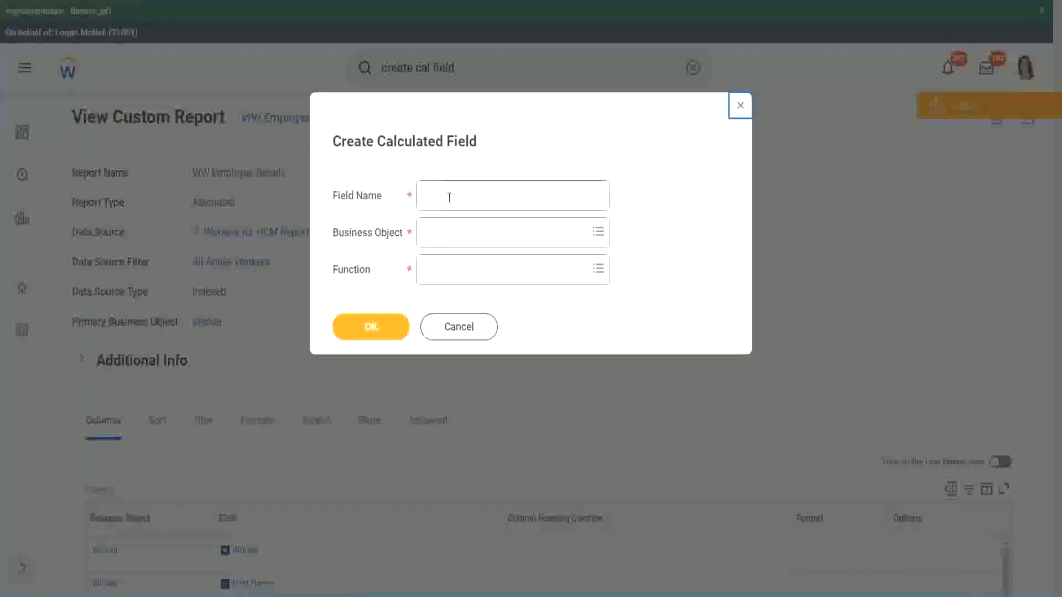
Paste the copied name as the Field Name and insert the word "Bands" after "CF-WW-Eval Exp"
left_click(449, 198)
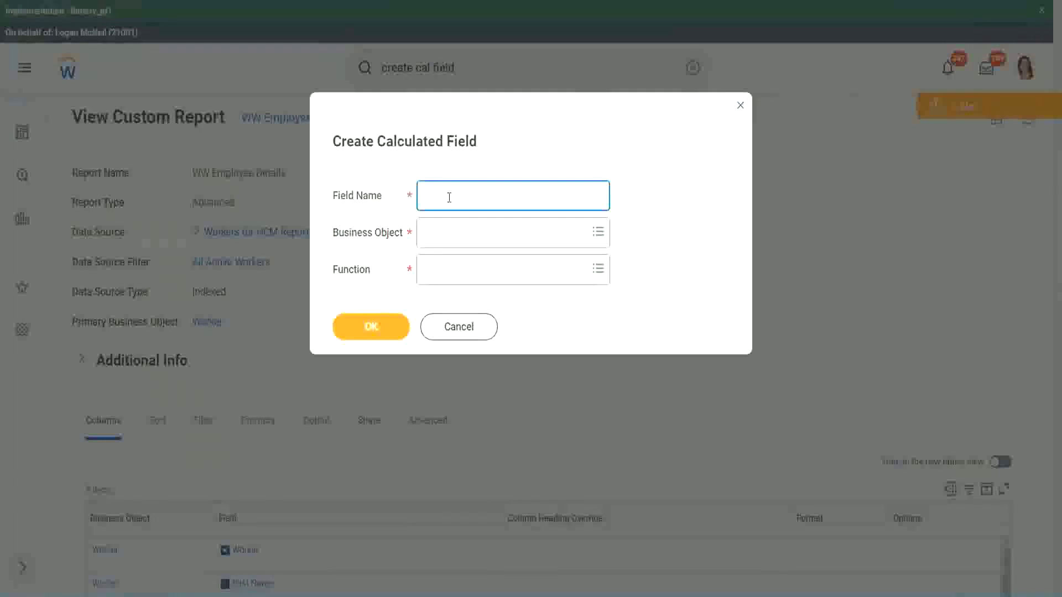
key("ctrl+v")
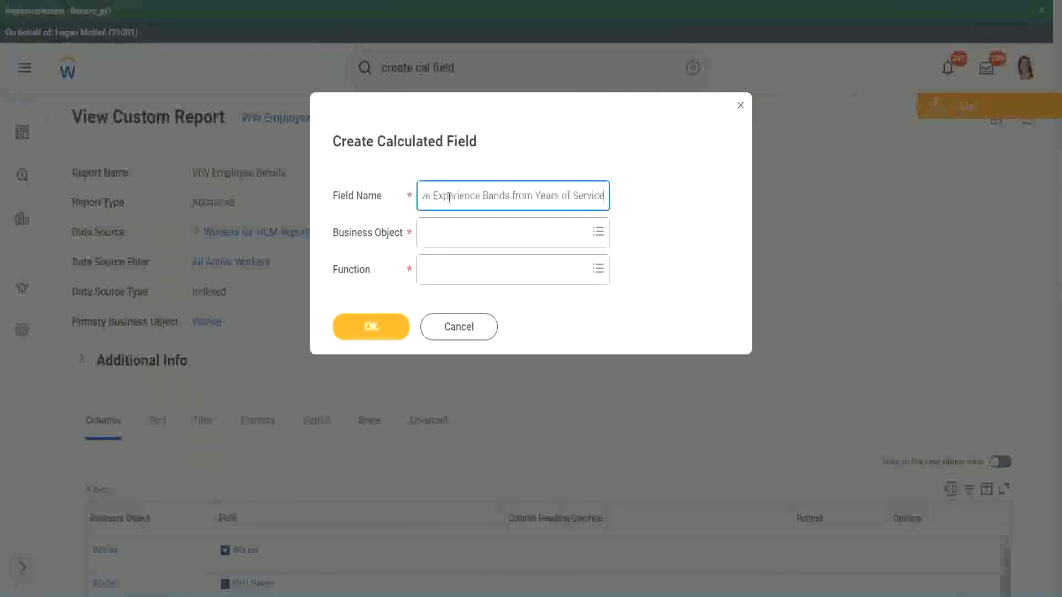
left_click_drag(481, 194, 386, 181)
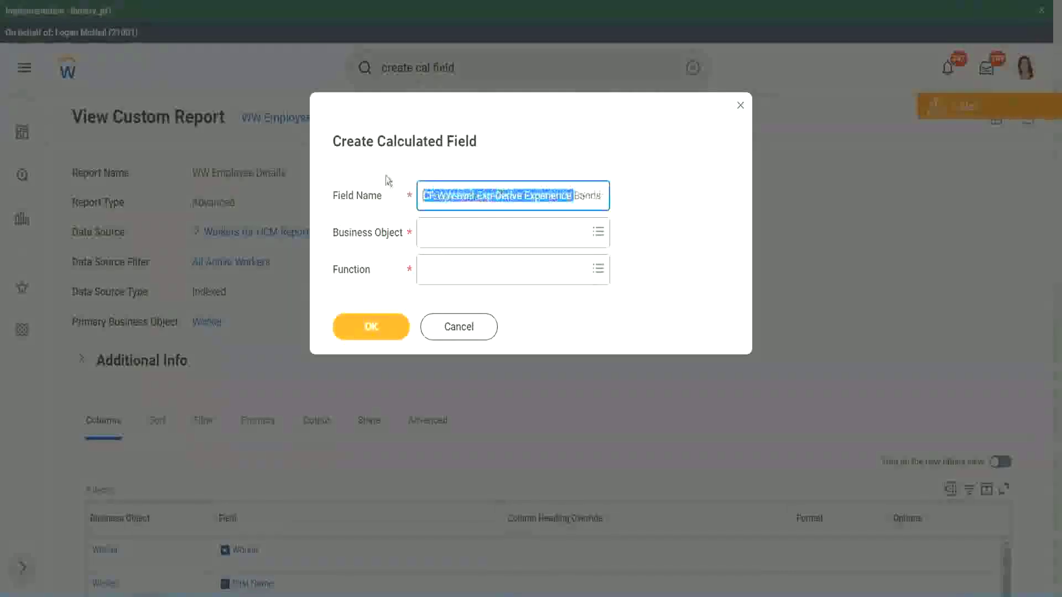
left_click(481, 197)
double_click(483, 197)
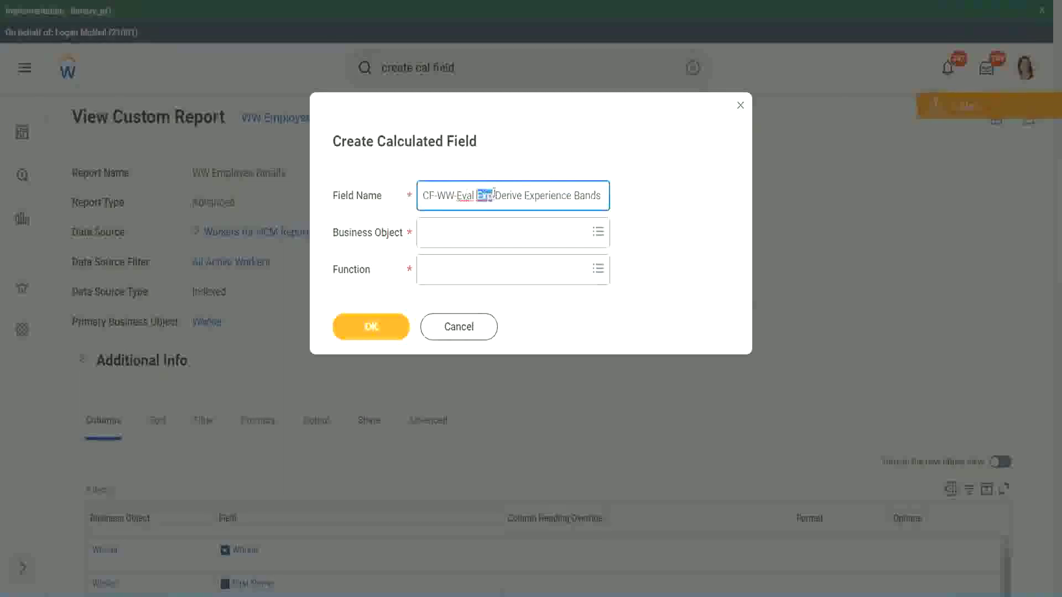
left_click(491, 195)
type("bands")
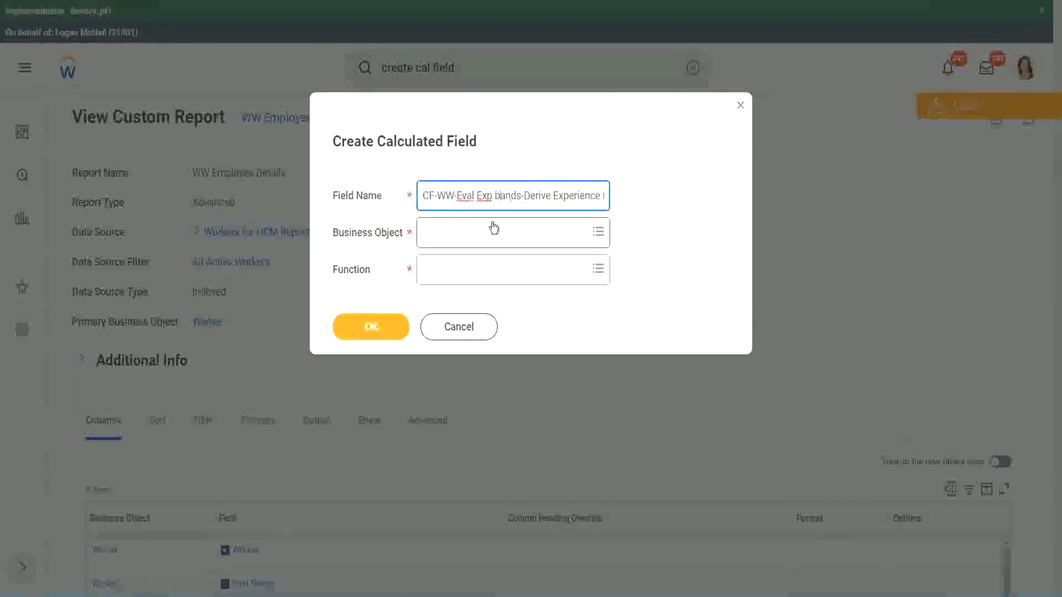
key("shift+Left")
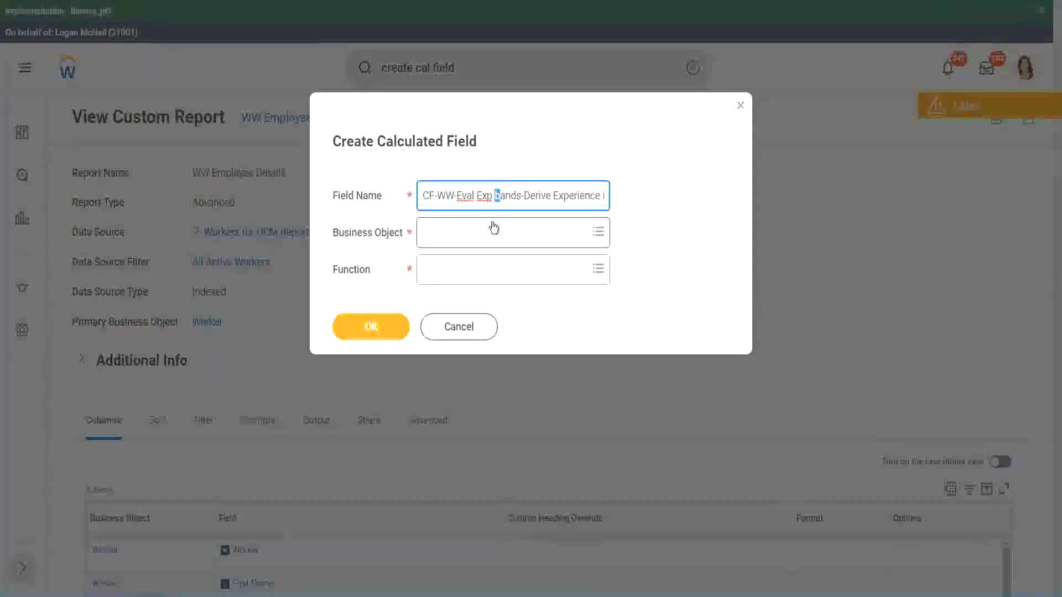
type("B")
key("Right")
key("Right")
key("Right")
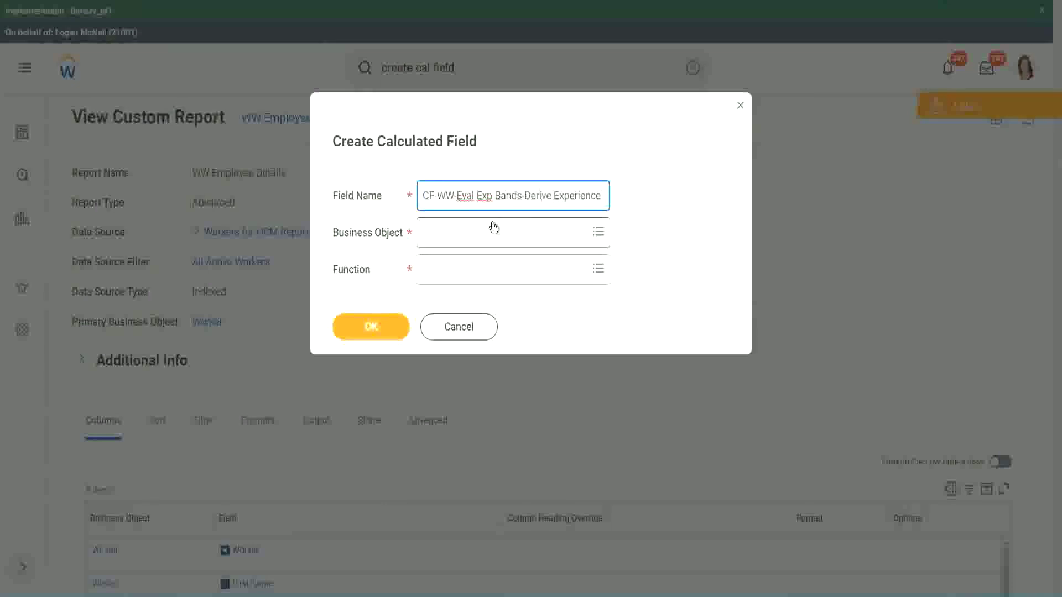
key("End")
type("s from Years of")
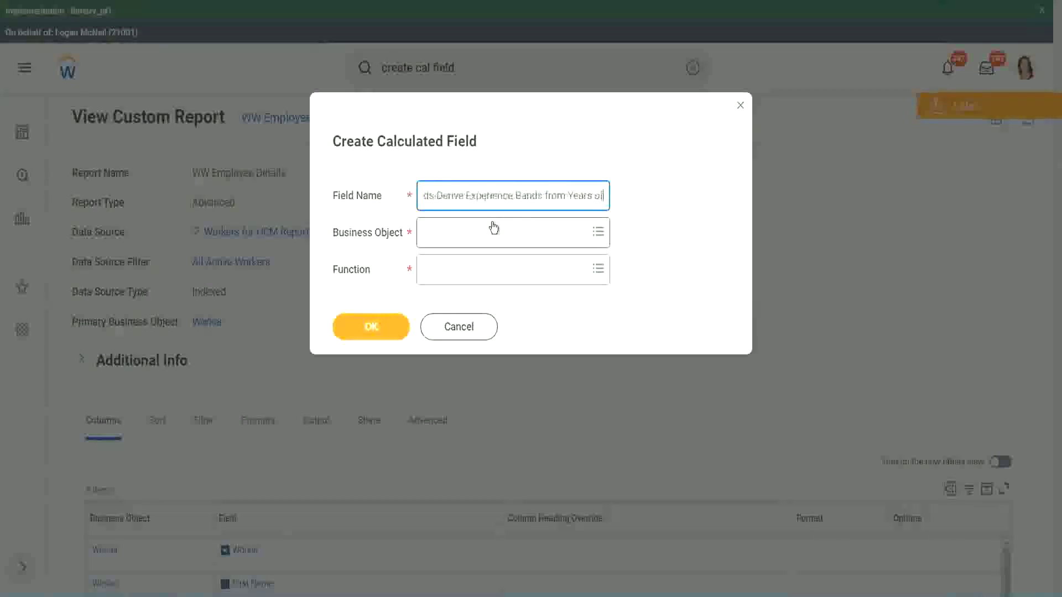
Replace "Derive" with "Determine" in the Field Name
key("Left")
key("Left")
key("Left")
key("Left")
key("Left")
key("Left")
key("Left")
key("Left")
key("Left")
key("Left")
key("Left")
key("Left")
key("Left")
key("Left")
key("Left")
key("Left")
key("Left")
key("Left")
key("Left")
key("Left")
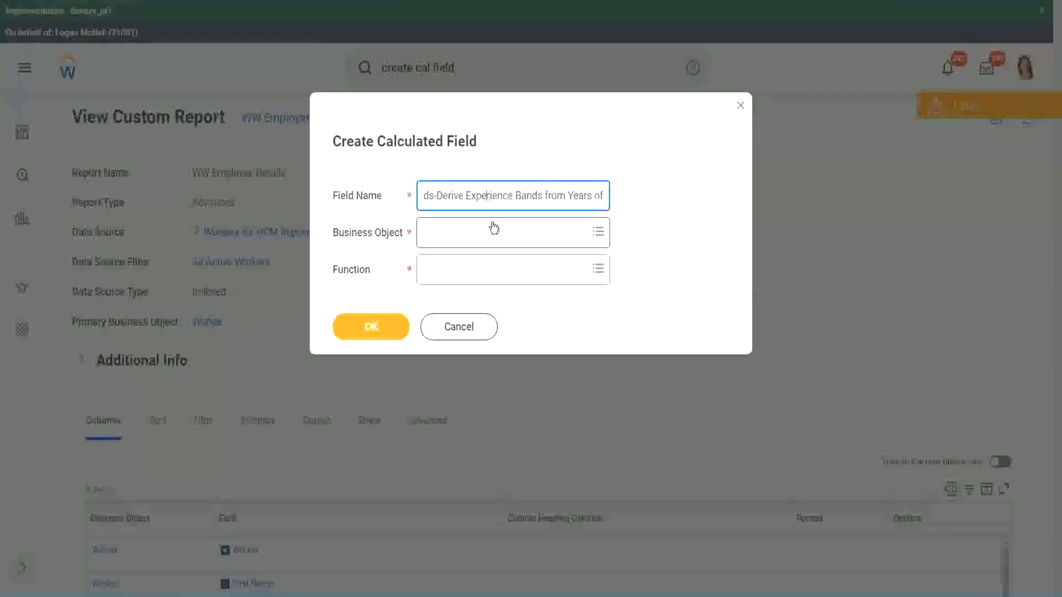
key("Left")
key("Left")
key("Left")
key("shift+Left")
key("shift+Left")
key("shift+Left")
key("shift+Left")
key("shift+Left")
key("shift+Left")
type("Determine")
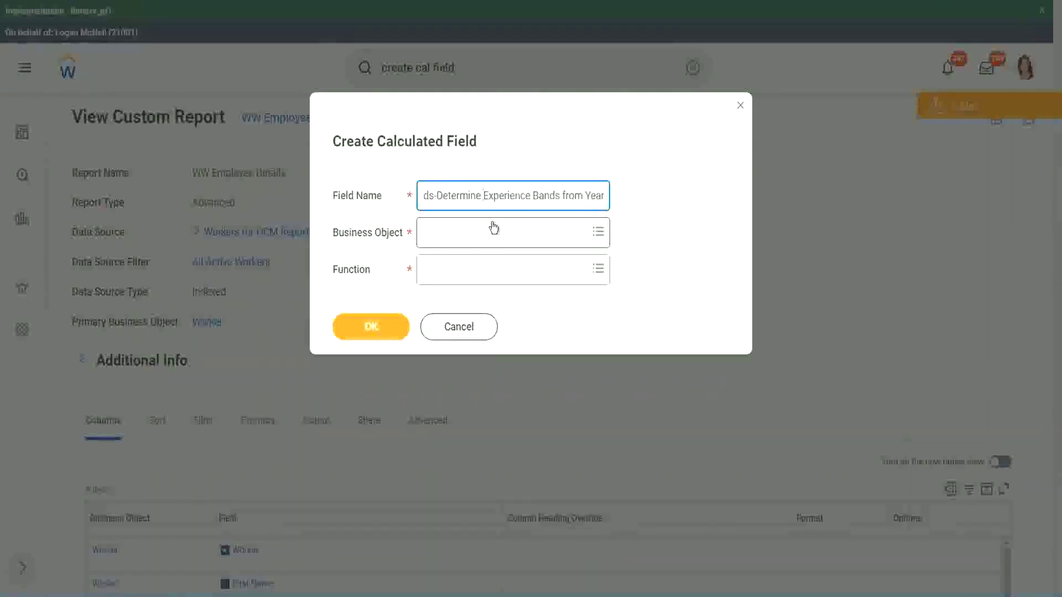
key("ctrl+Right")
key("ctrl+Right")
key("ctrl+Right")
key("ctrl+Right")
key("ctrl+Right")
key("ctrl+Right")
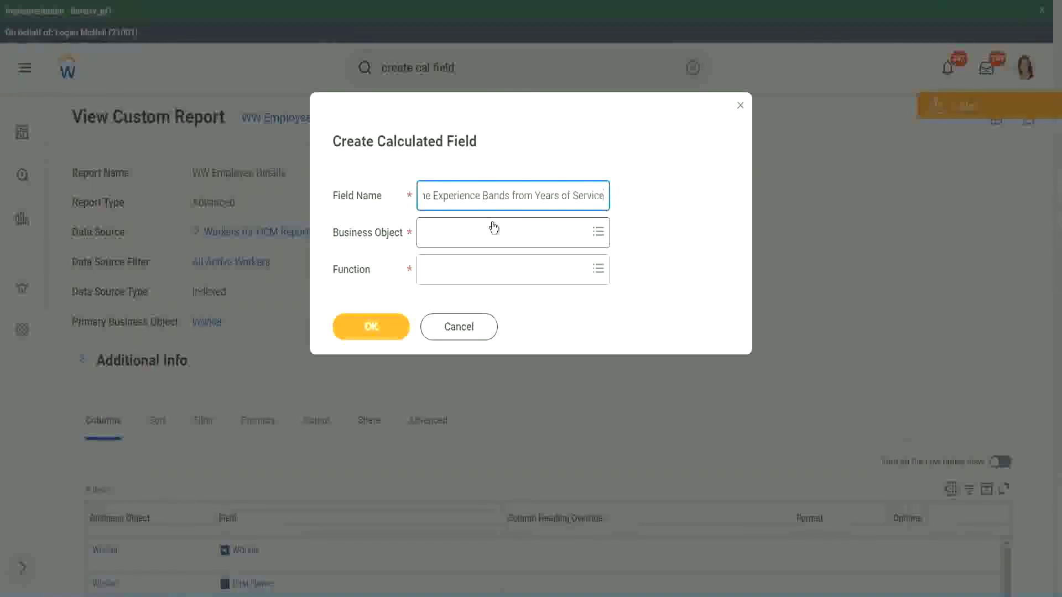
Set the Business Object to Worker and the Function to Evaluate Expression Band for the new calculated field
left_click(472, 237)
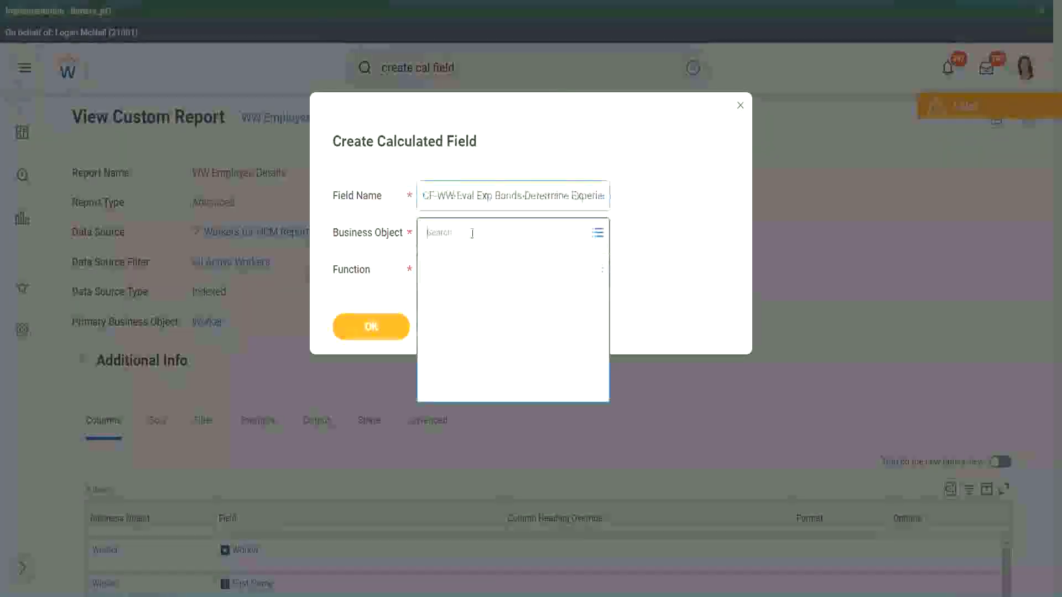
type("worker")
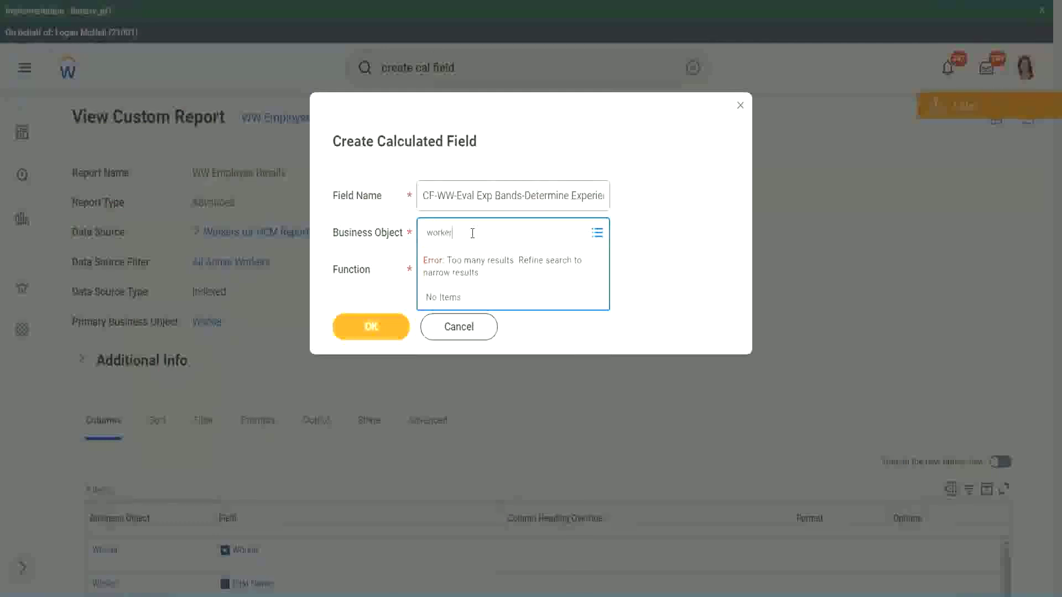
key("Return")
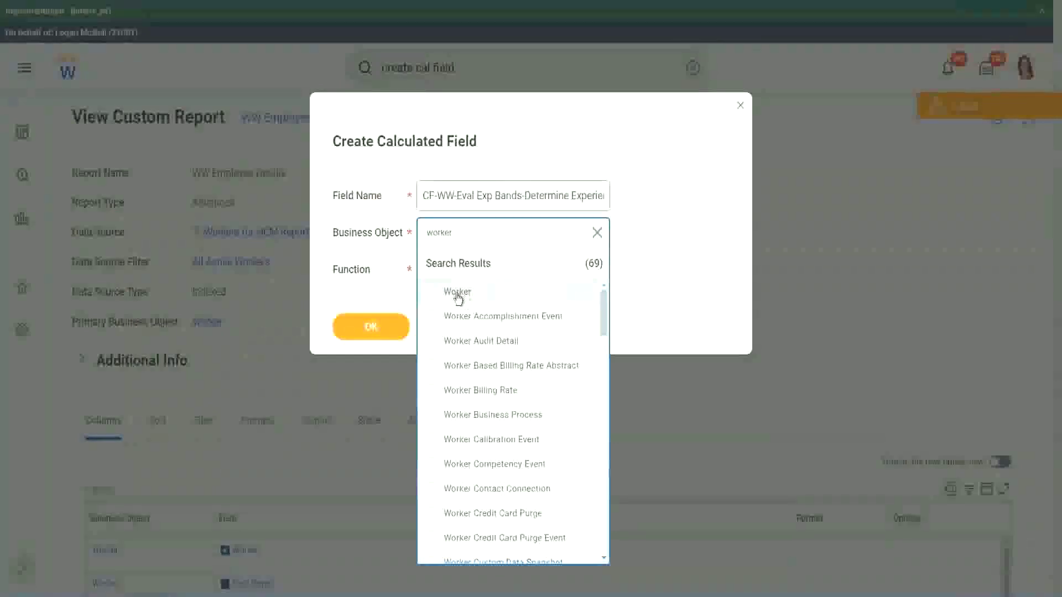
left_click(452, 293)
left_click(449, 269)
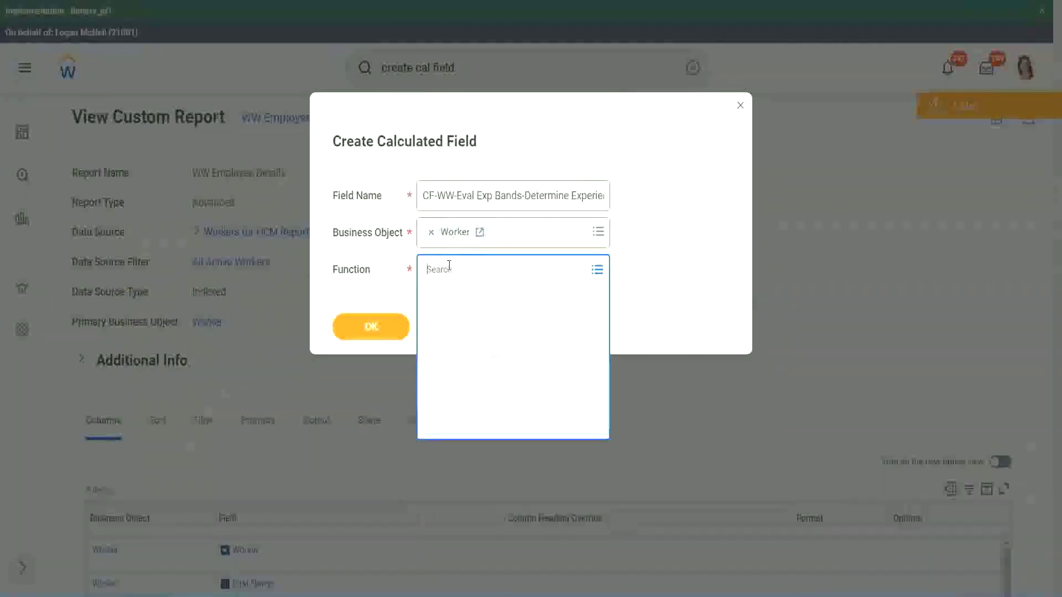
type("eval exp")
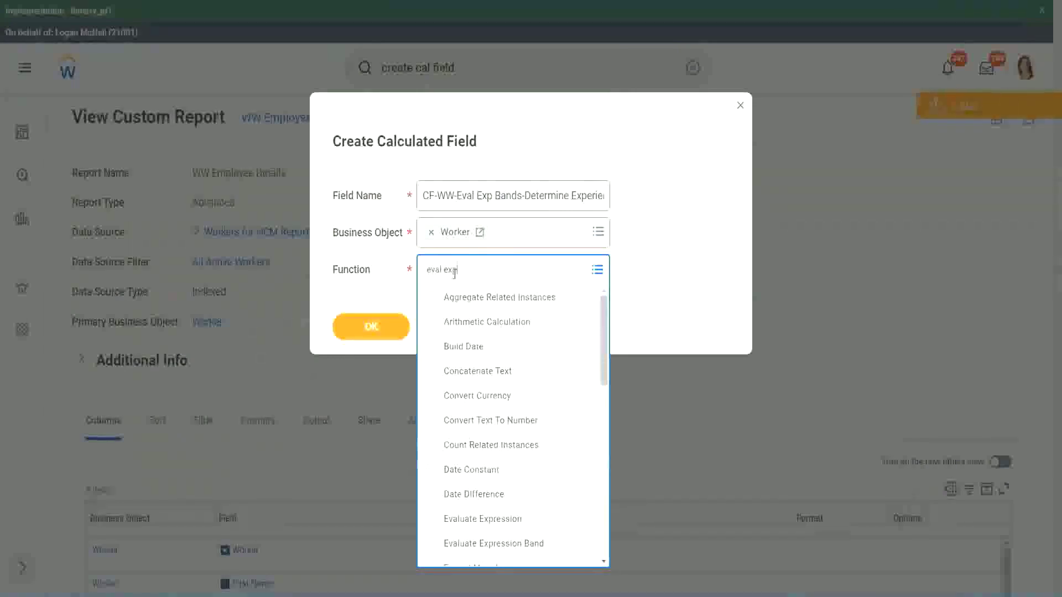
key("Return")
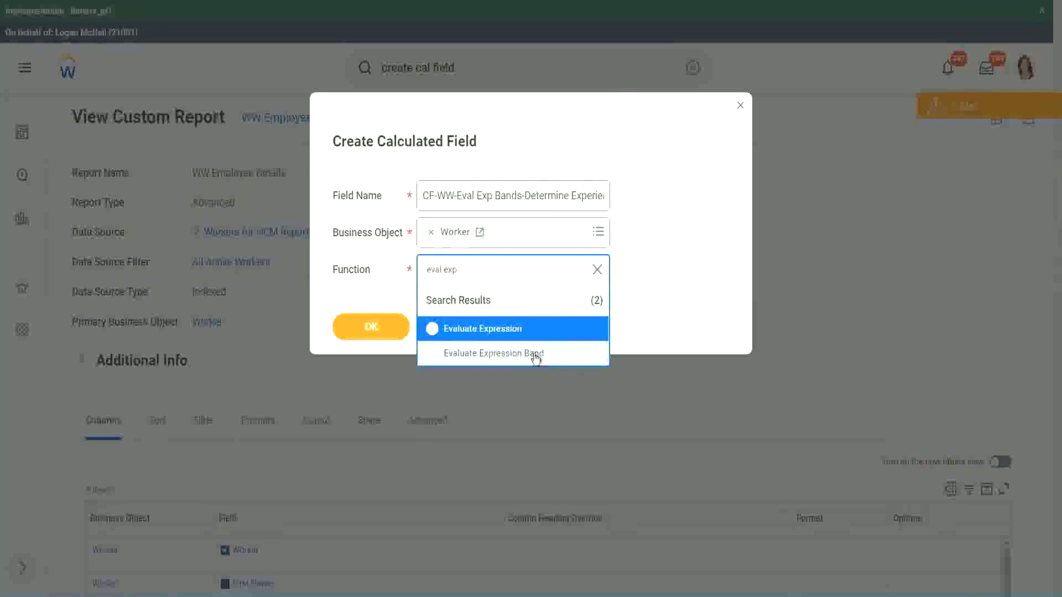
left_click(534, 354)
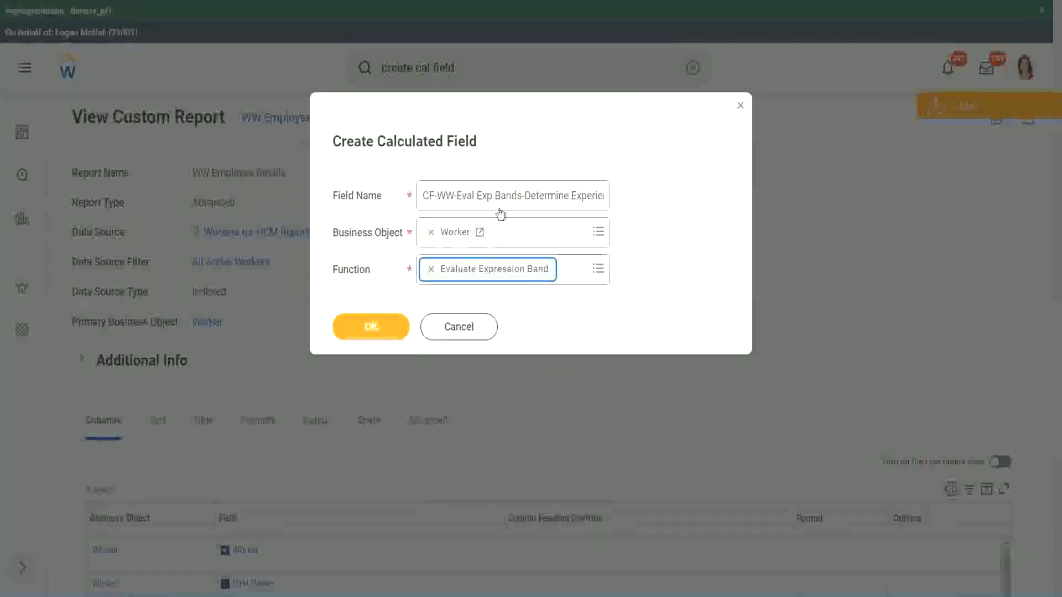
Shorten "Eval Exp Bands" to "Eval Exp Band" in the Field Name and proceed to the calculation definition
left_click(518, 196)
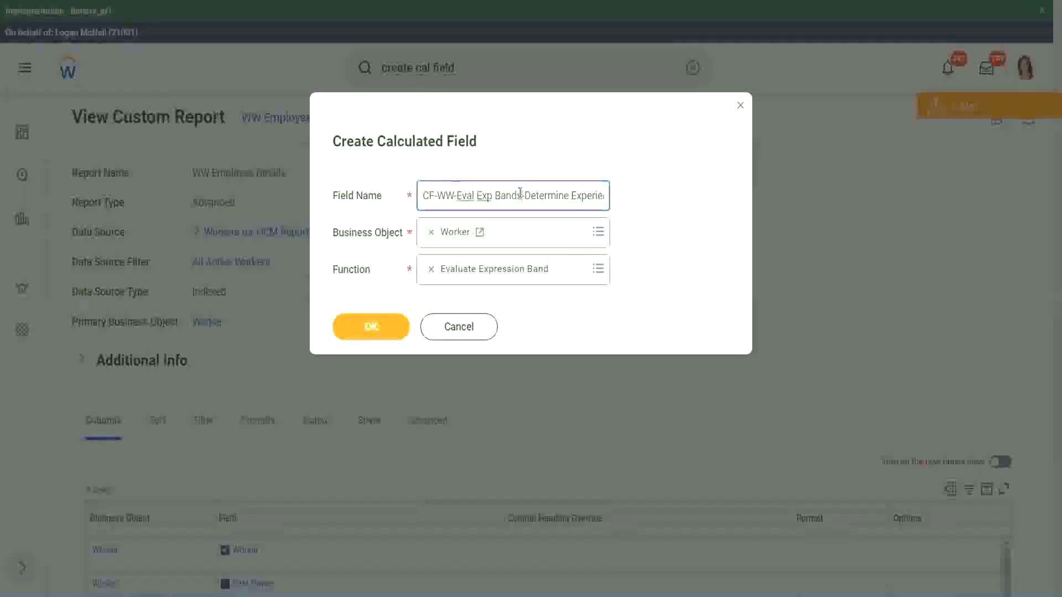
key("BackSpace")
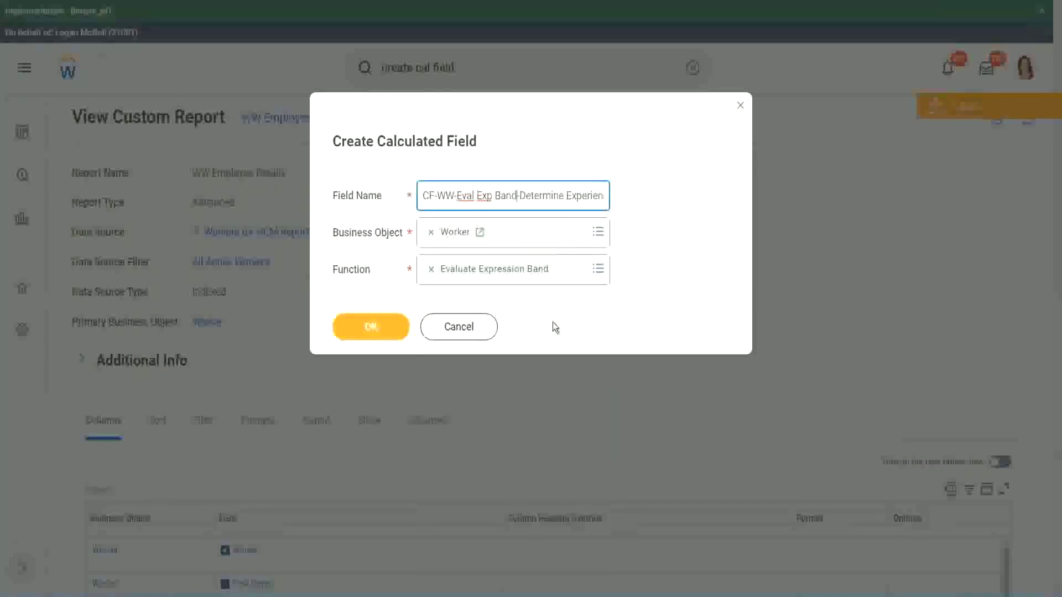
left_click(373, 327)
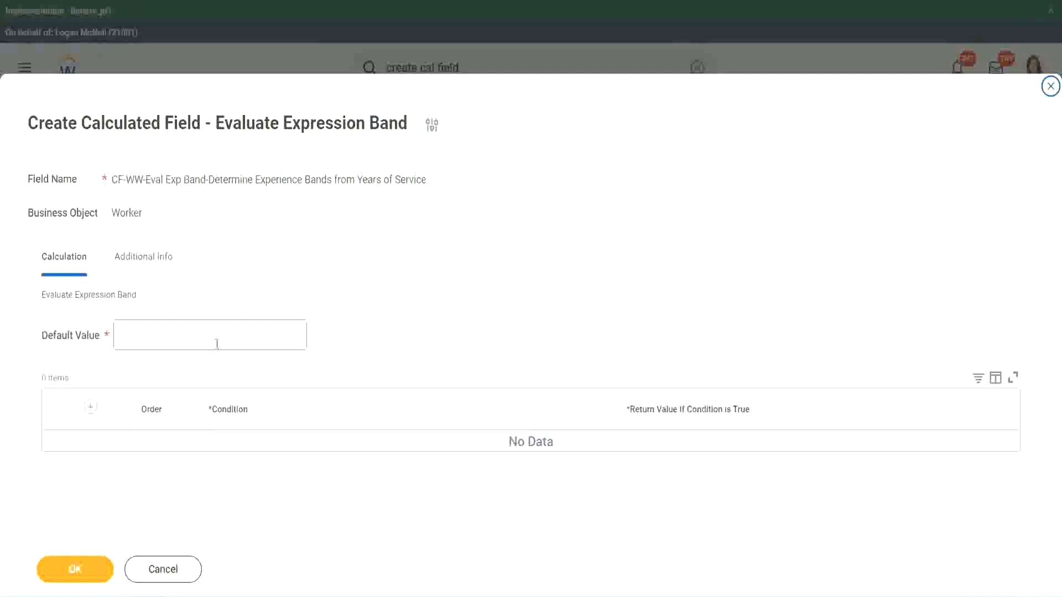
Set the Default Value to "-" and add a first condition row
left_click(154, 341)
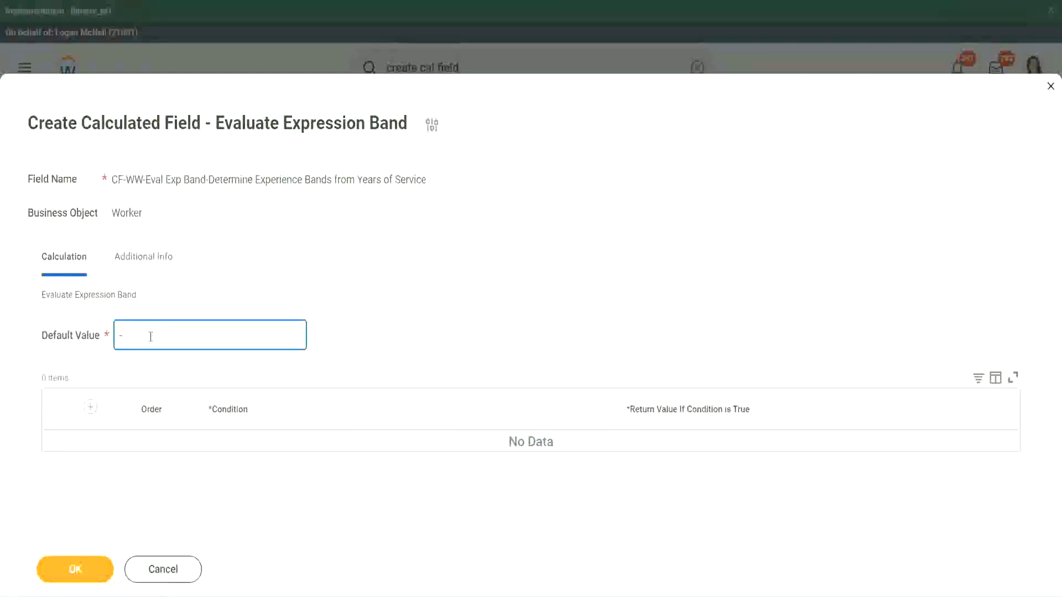
left_click(90, 407)
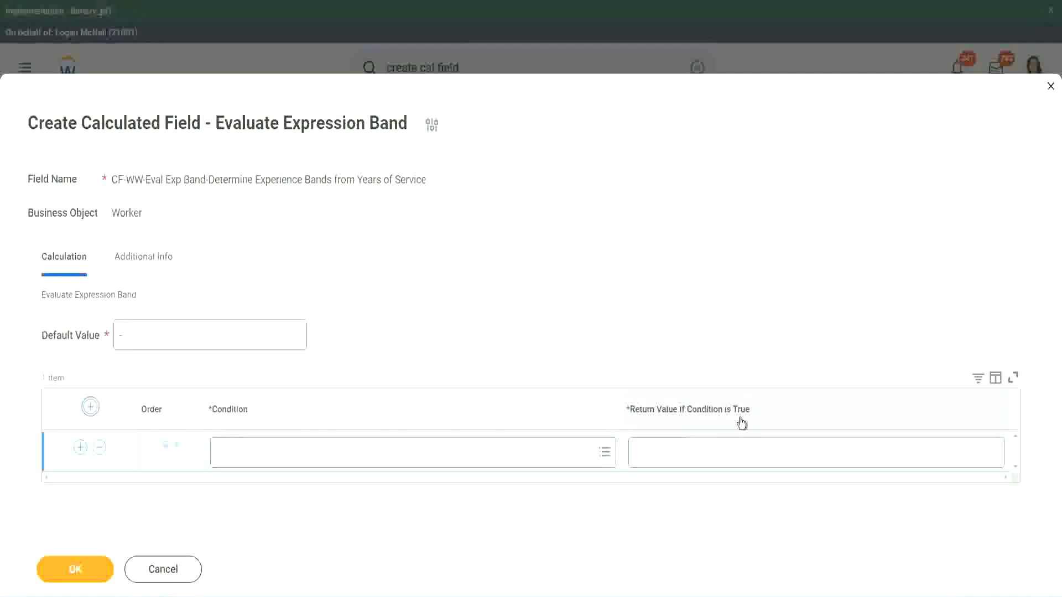
left_click(692, 451)
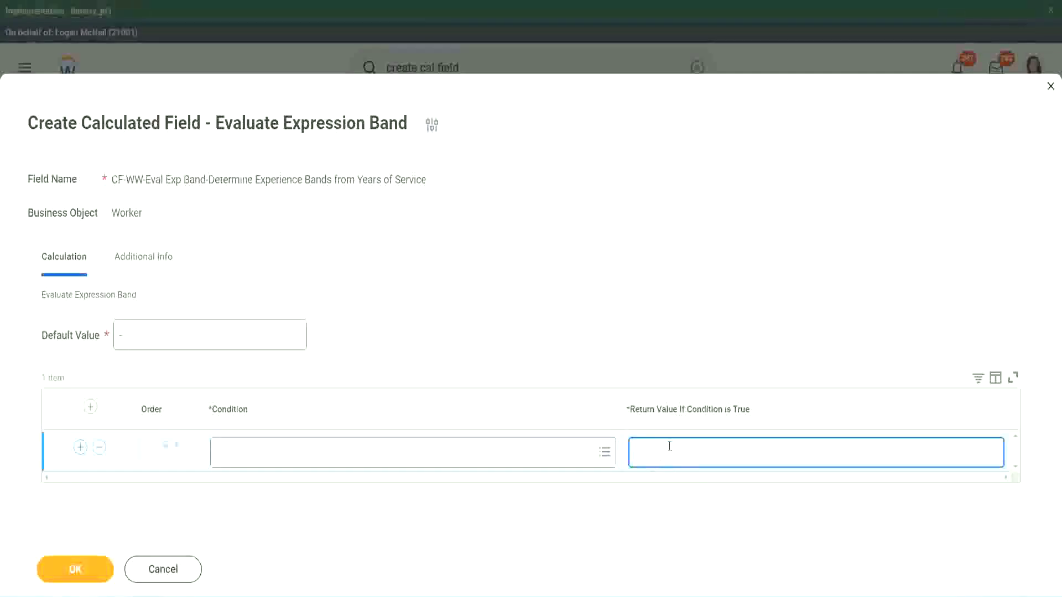
type("adkjdjaidjaijdi")
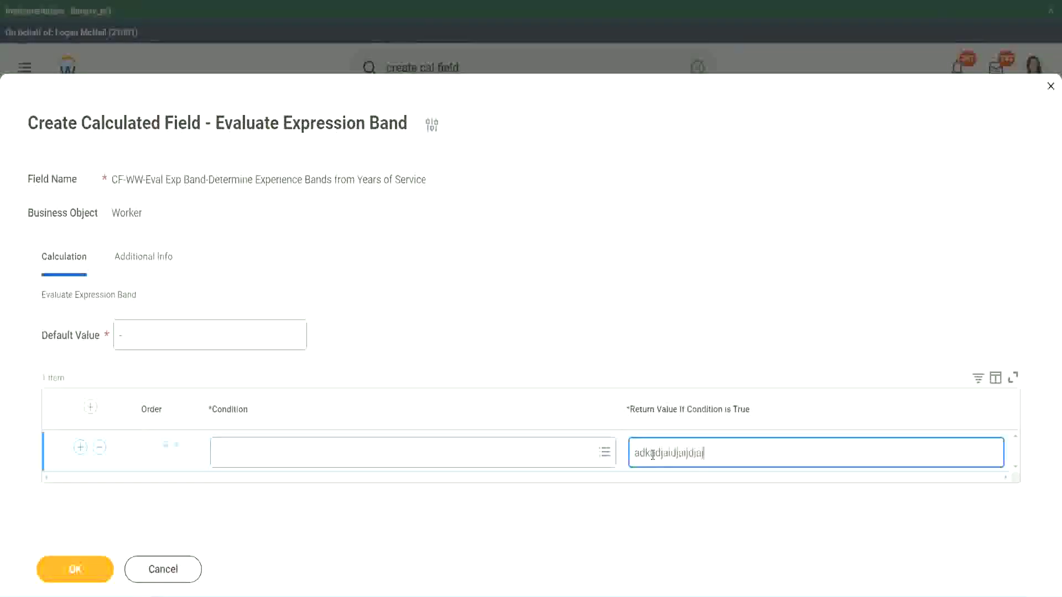
key("BackSpace")
key("BackSpace")
key("BackSpace")
key("BackSpace")
key("BackSpace")
key("BackSpace")
key("BackSpace")
key("BackSpace")
key("BackSpace")
key("BackSpace")
key("BackSpace")
key("BackSpace")
key("BackSpace")
key("BackSpace")
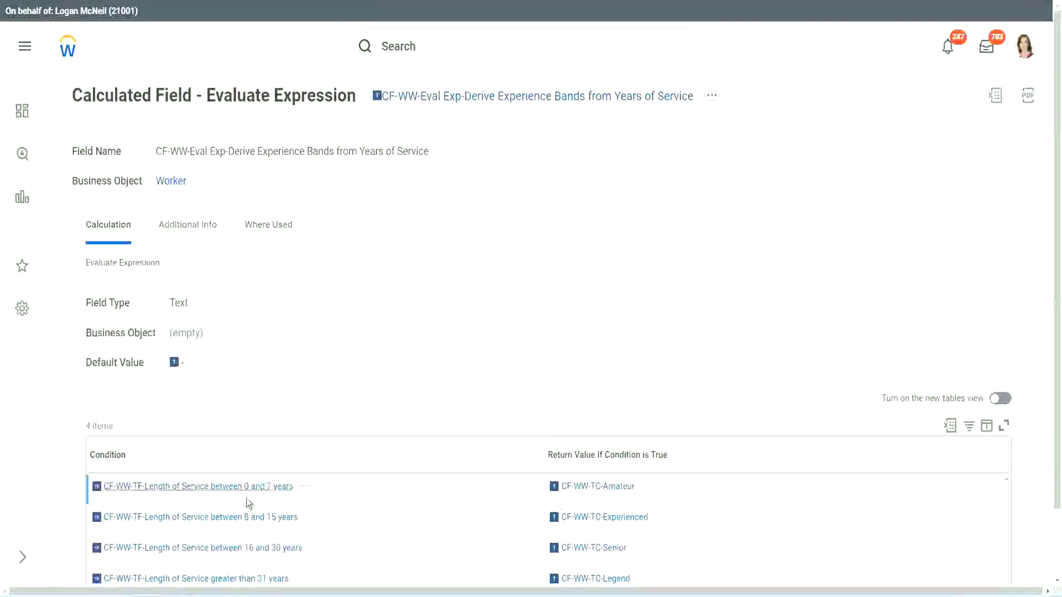
Copy "CF-WW-TF-Length of Service between 0 and 7 years" from the existing Evaluate Expression field as the first condition, with return value "Amateur"
right_click(245, 496)
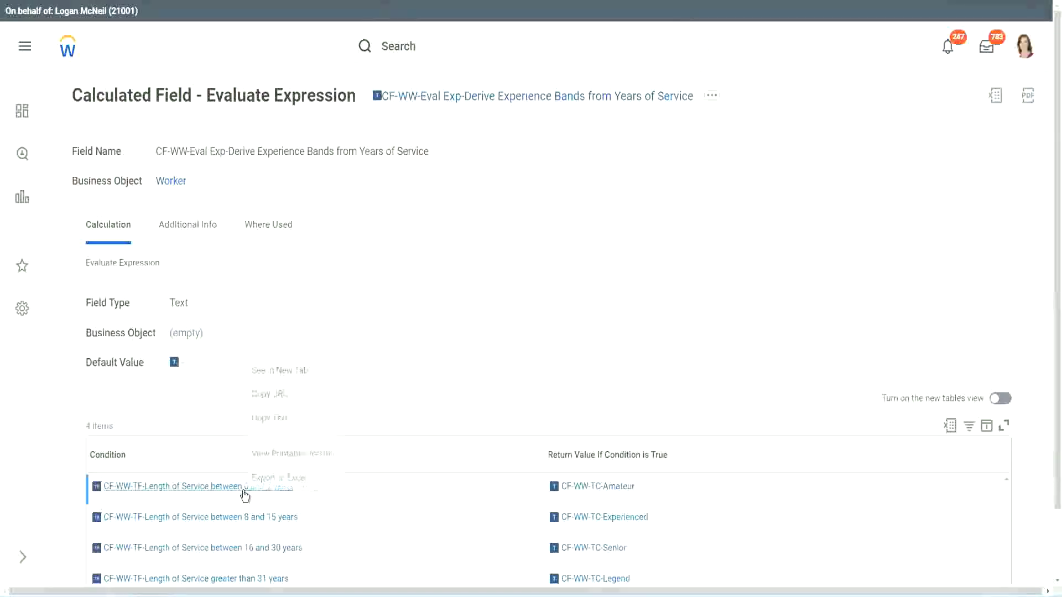
left_click(285, 418)
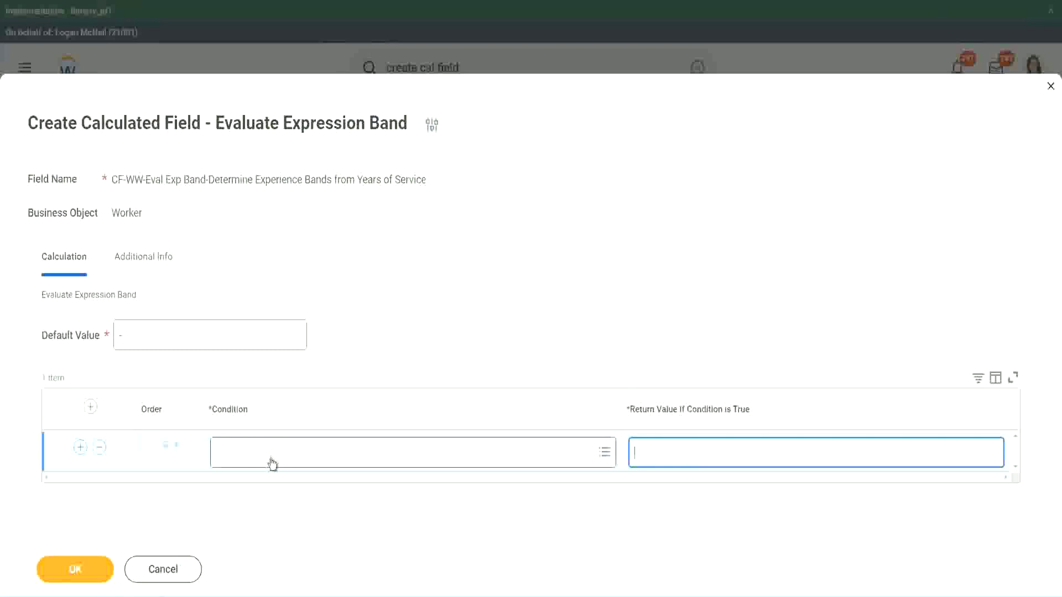
left_click(270, 458)
key("ctrl+v")
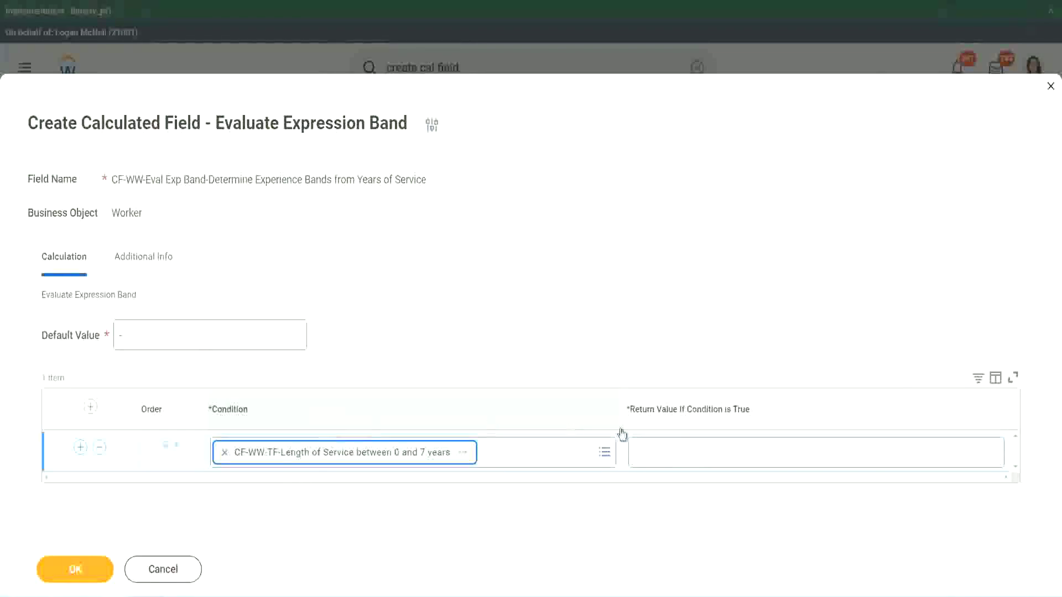
left_click(671, 442)
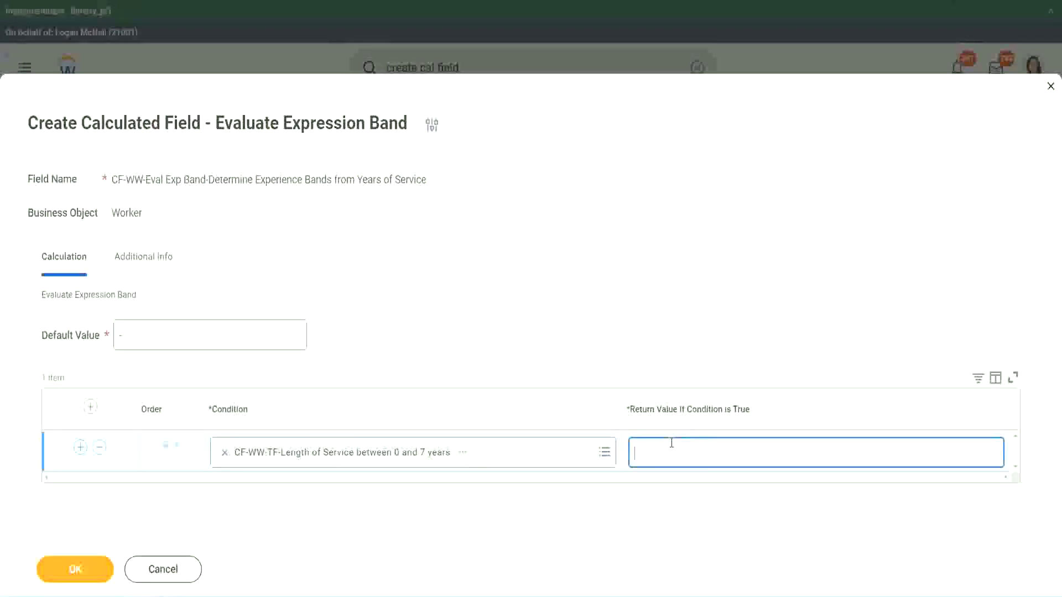
type("Amateur")
Add three more condition rows below the Amateur row
left_click(80, 447)
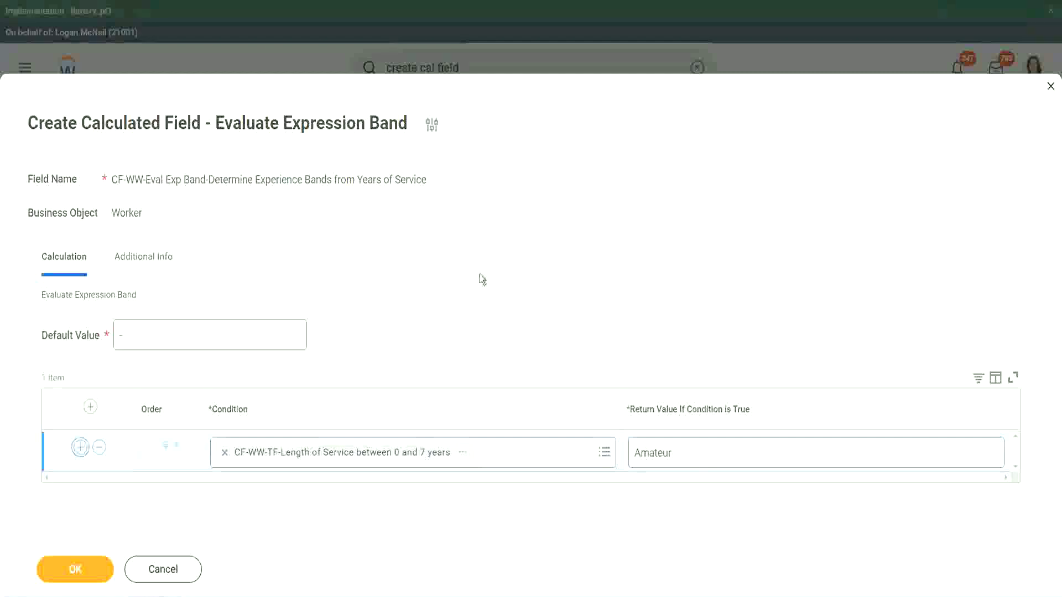
left_click(80, 488)
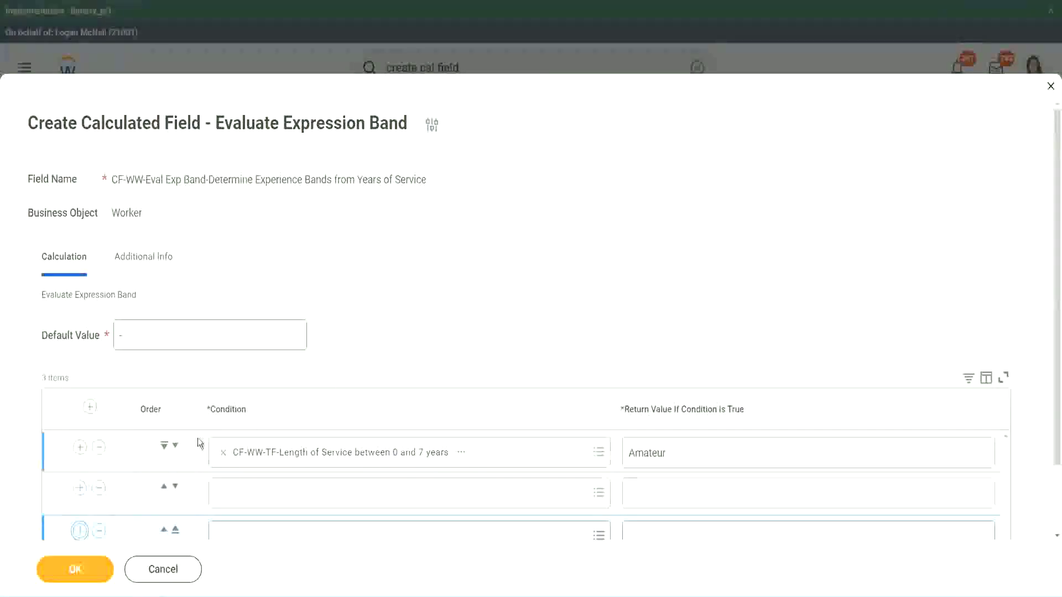
scroll(199, 442, "down", 2)
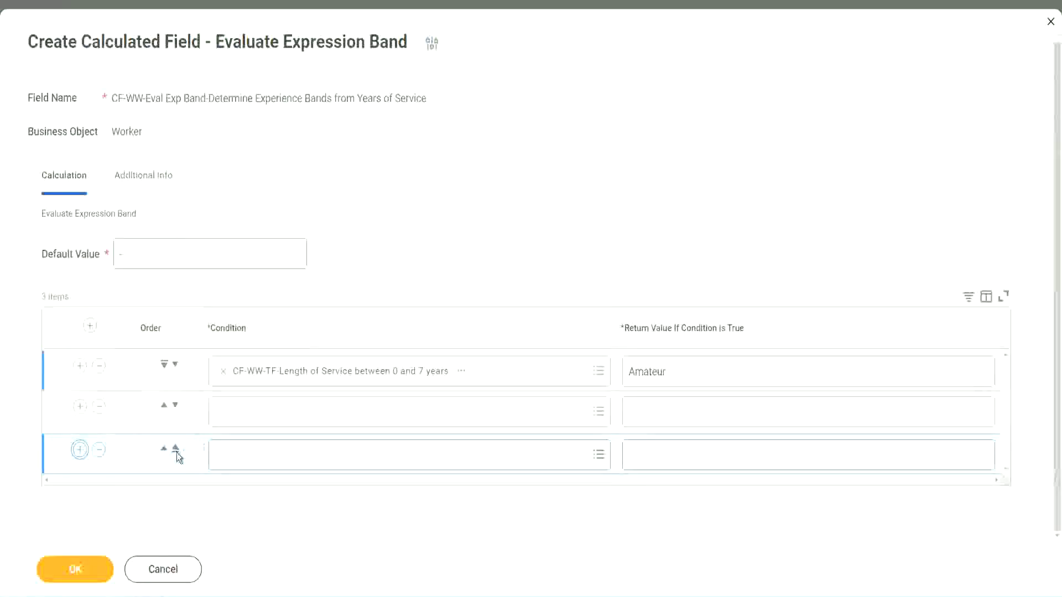
left_click(80, 449)
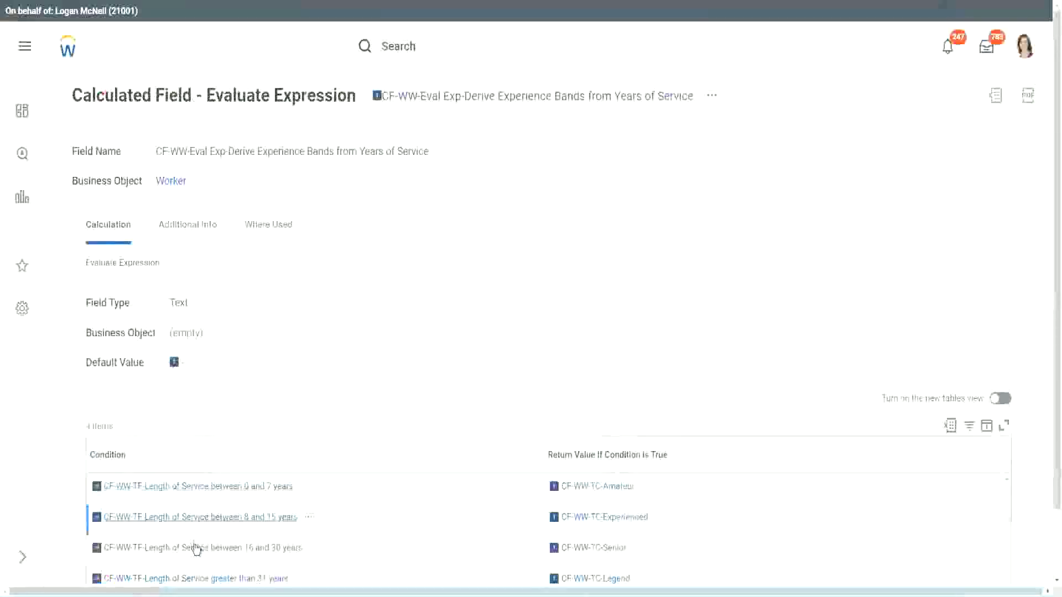
Copy the condition "CF-WW-TF-Length of Service between 16 and 30 years" into the second row and move that row down to third place
right_click(194, 548)
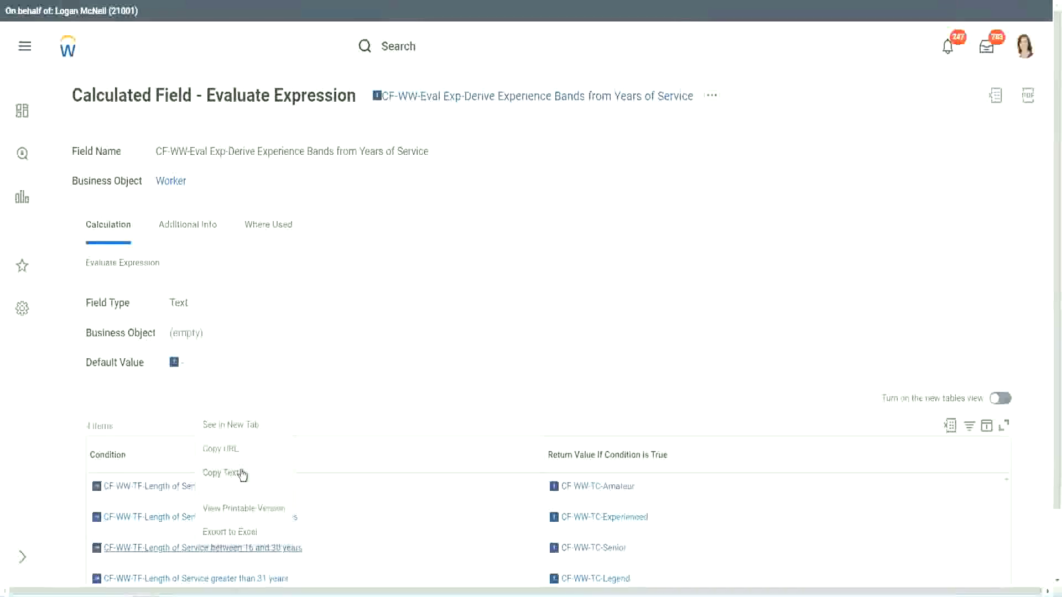
left_click(329, 64)
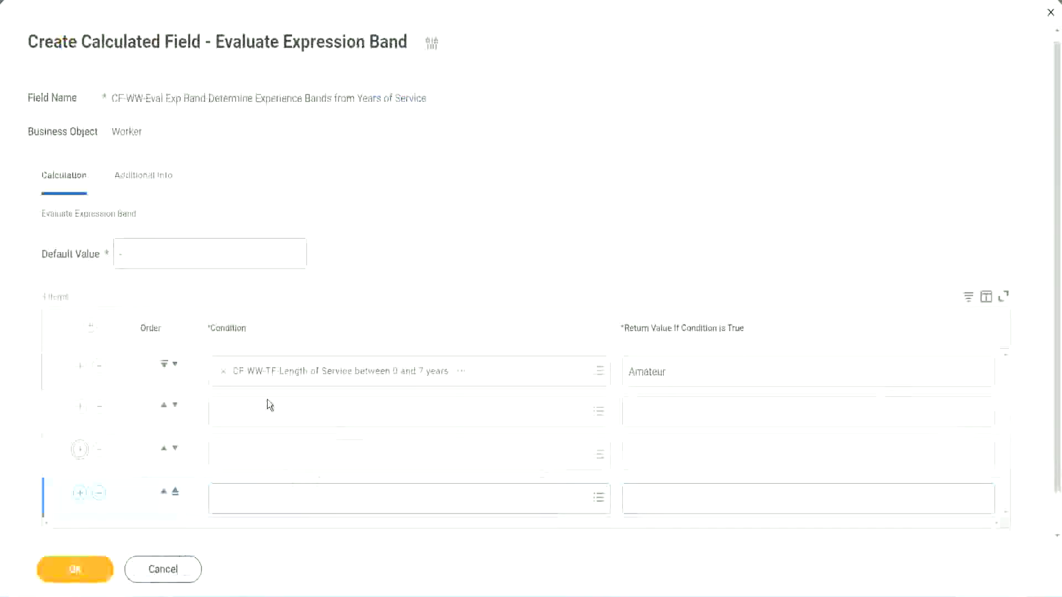
left_click(271, 409)
key("ctrl+v")
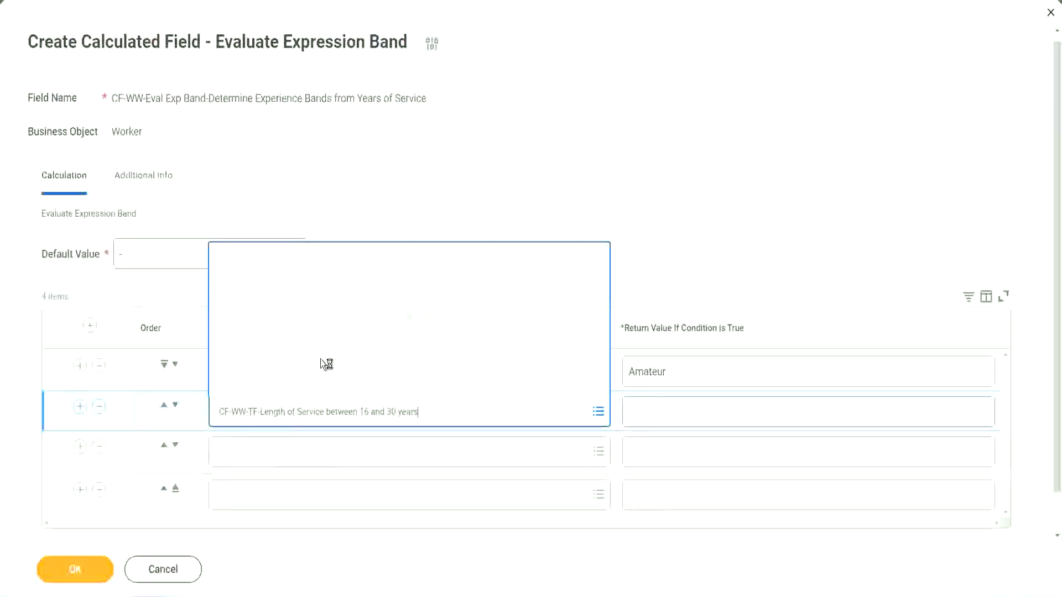
left_click(174, 409)
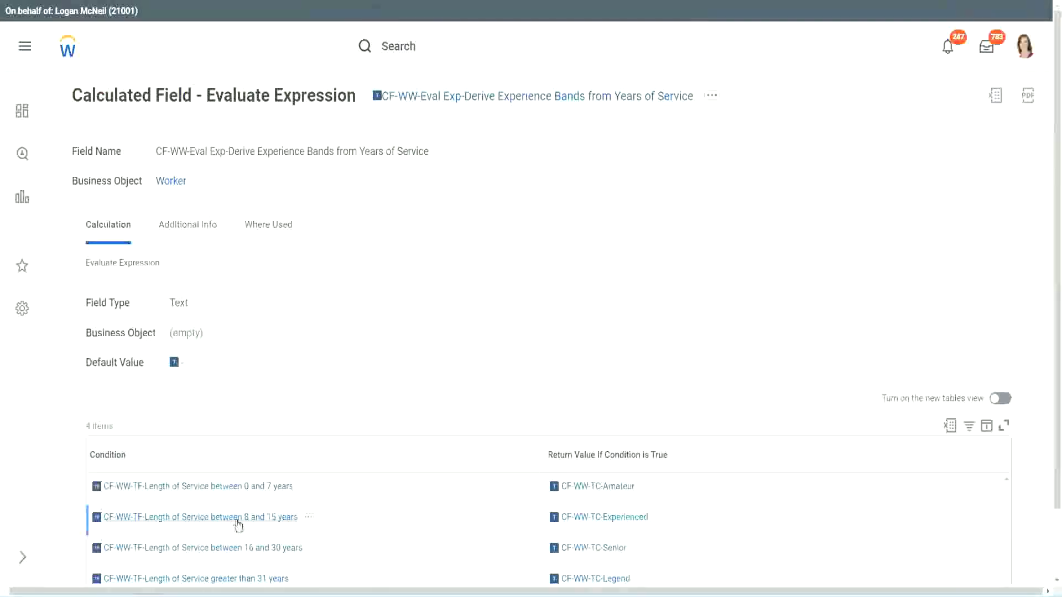
Copy the condition "CF-WW-TF-Length of Service between 8 and 15 years" from the existing field into the empty second row
right_click(237, 522)
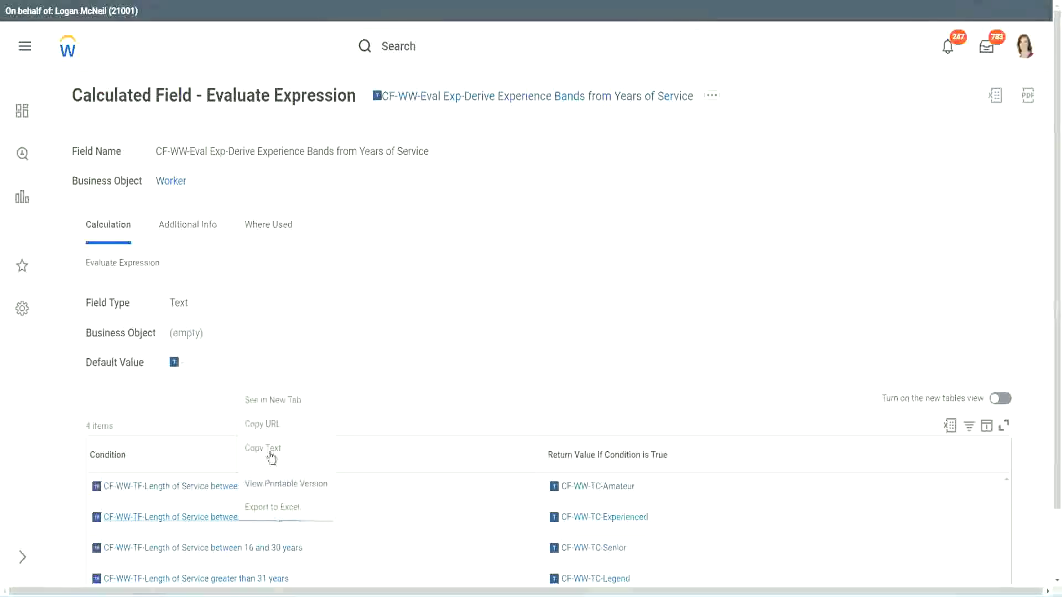
left_click(273, 402)
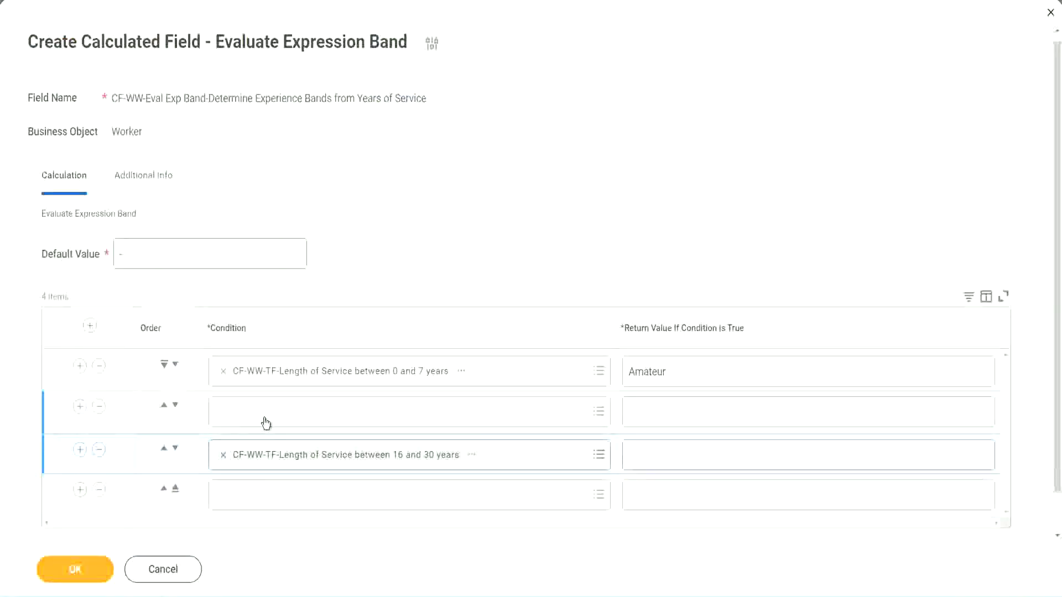
left_click(265, 424)
key("ctrl+v")
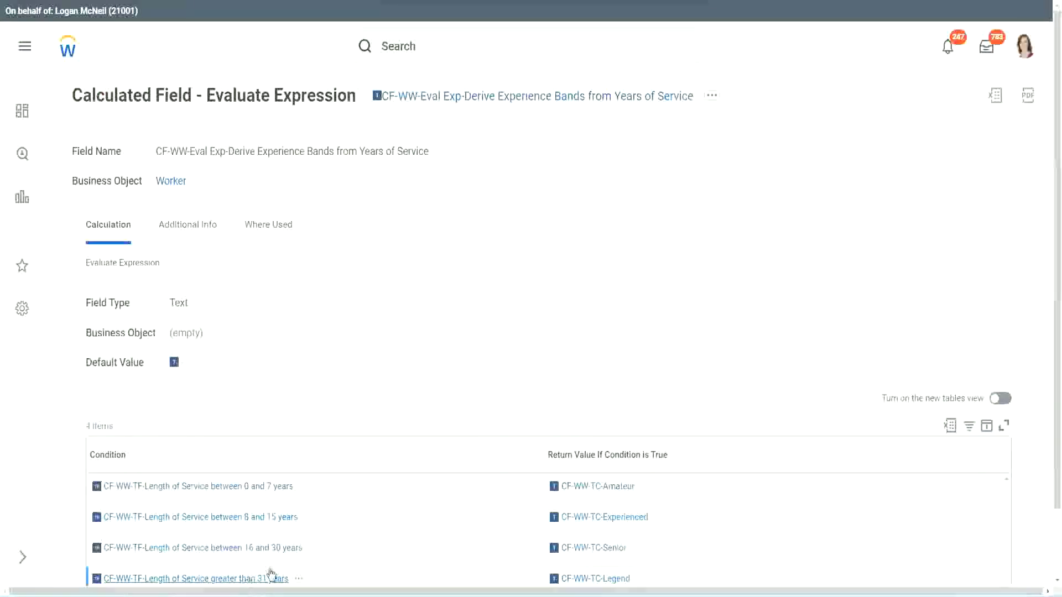
Copy the condition "CF-WW-TF-Length of Service greater than 31 years" from the existing field into the fourth row
right_click(270, 573)
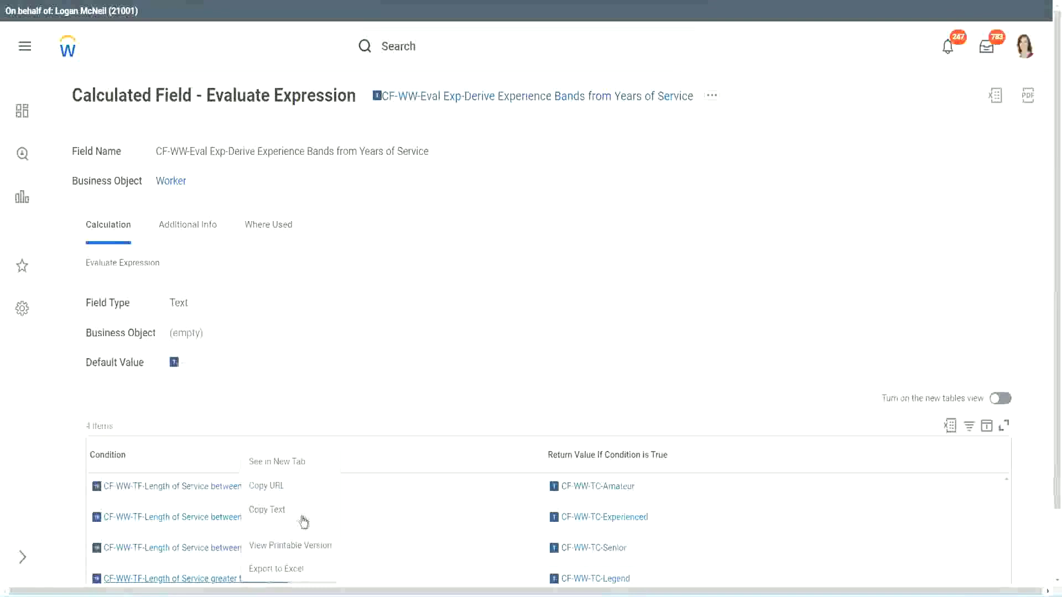
left_click(303, 520)
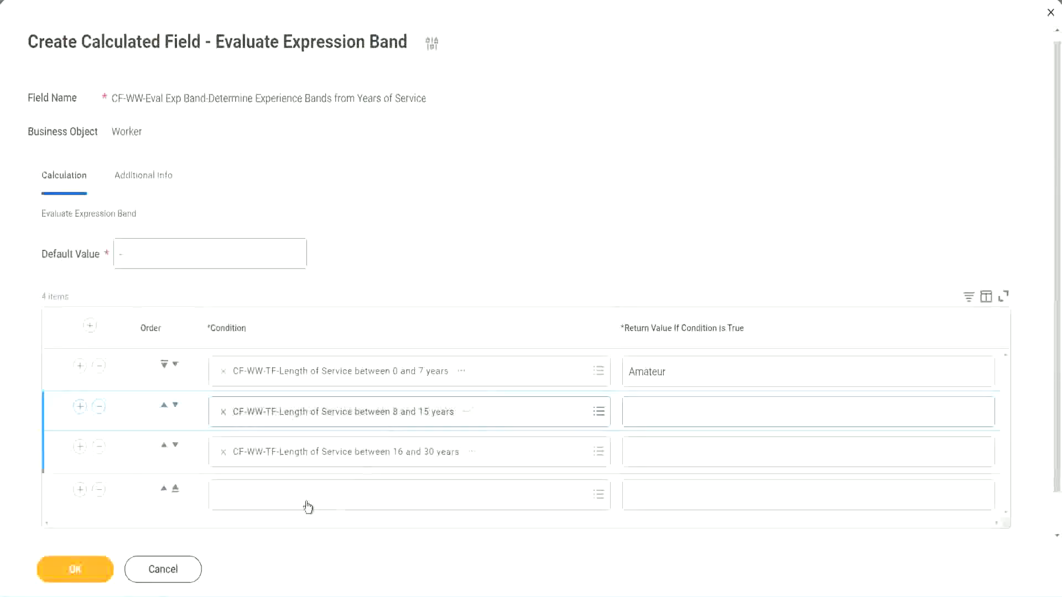
left_click(304, 501)
key("ctrl+v")
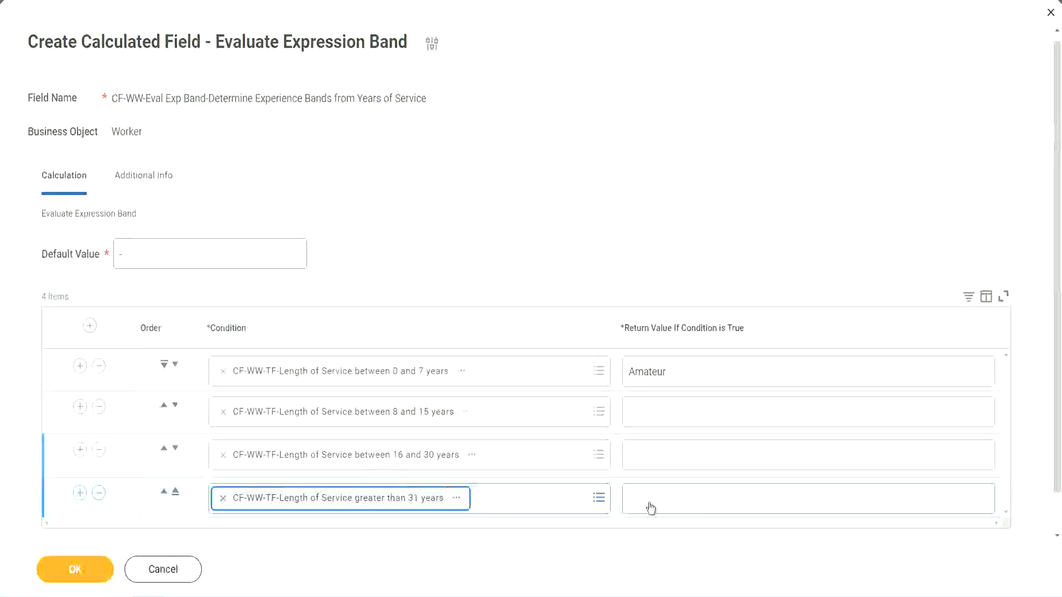
Set the return values to Legend for greater than 31 years, Senior for 16 to 30 and Experienced for 8 to 15, and save the field
left_click(697, 498)
type("Le")
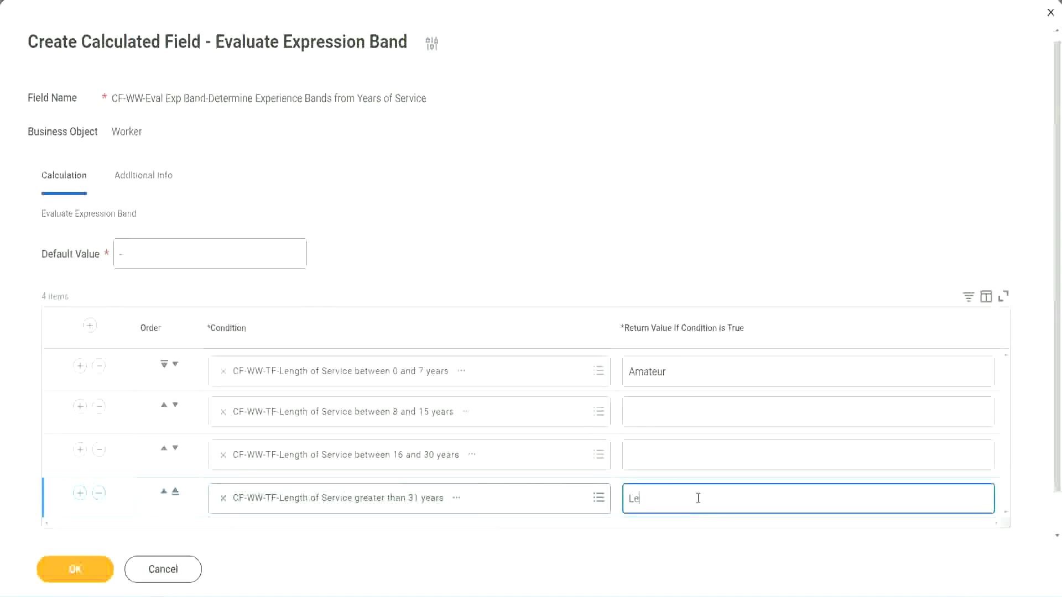
type("gend")
left_click(652, 454)
type("S")
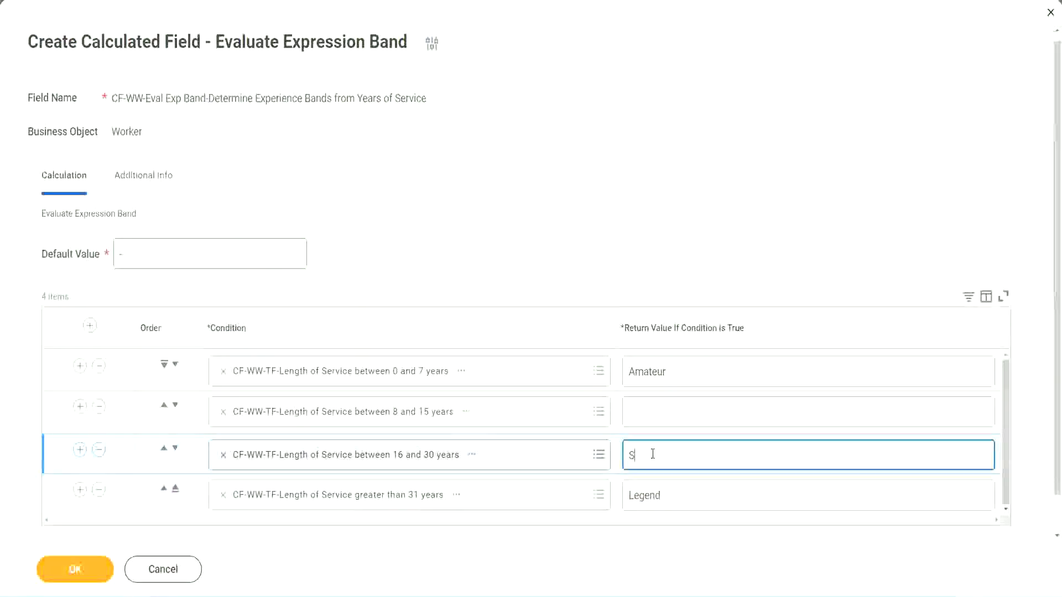
type("enior")
left_click(669, 412)
type("Ex")
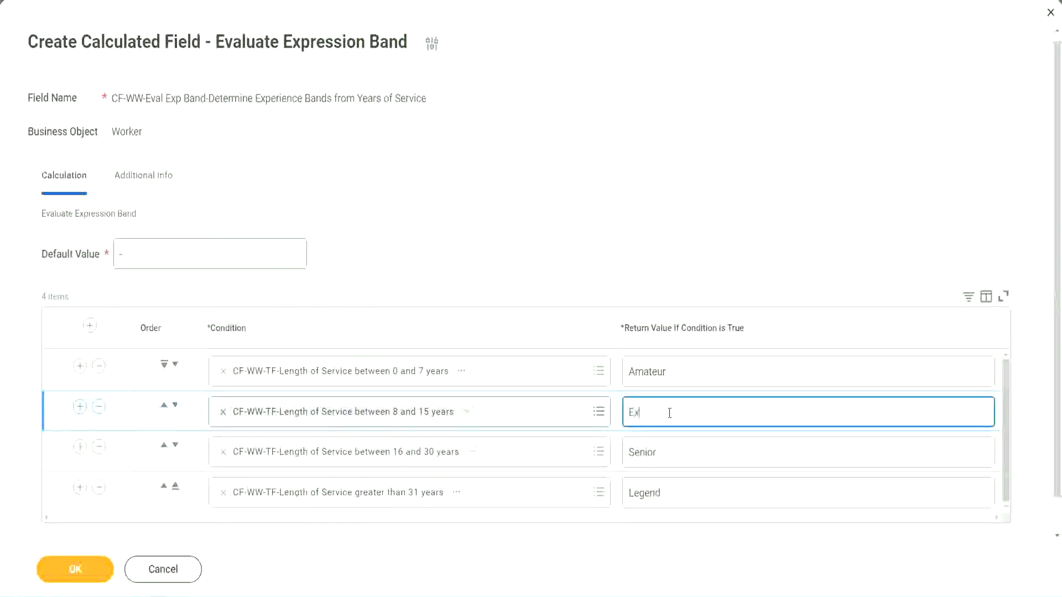
type("perienced")
left_click(83, 570)
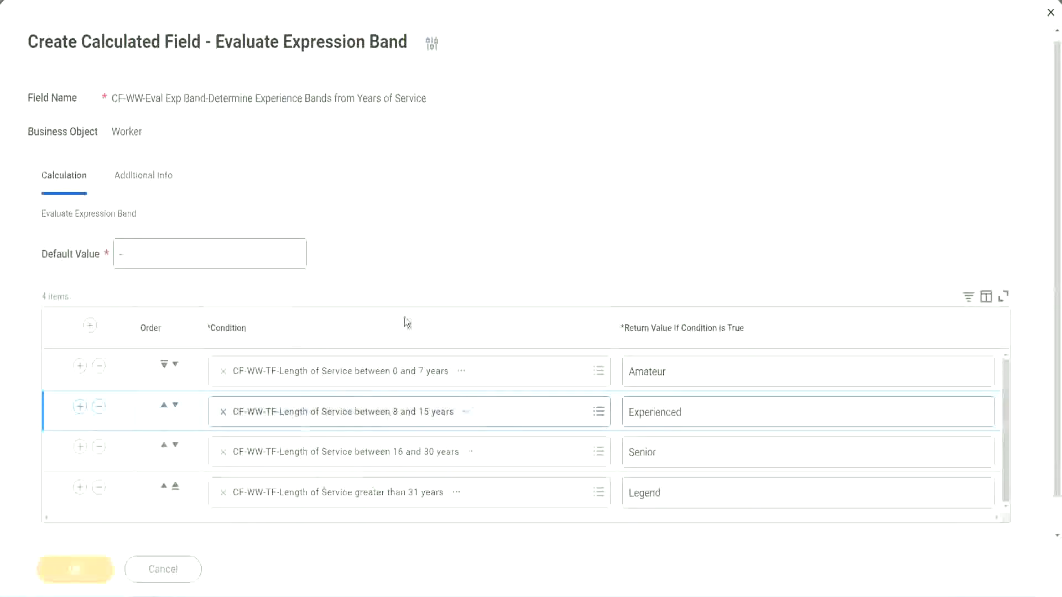
Check the return value assigned to each of the four length-of-service conditions in the saved calculated field
scroll(364, 337, "down", 3)
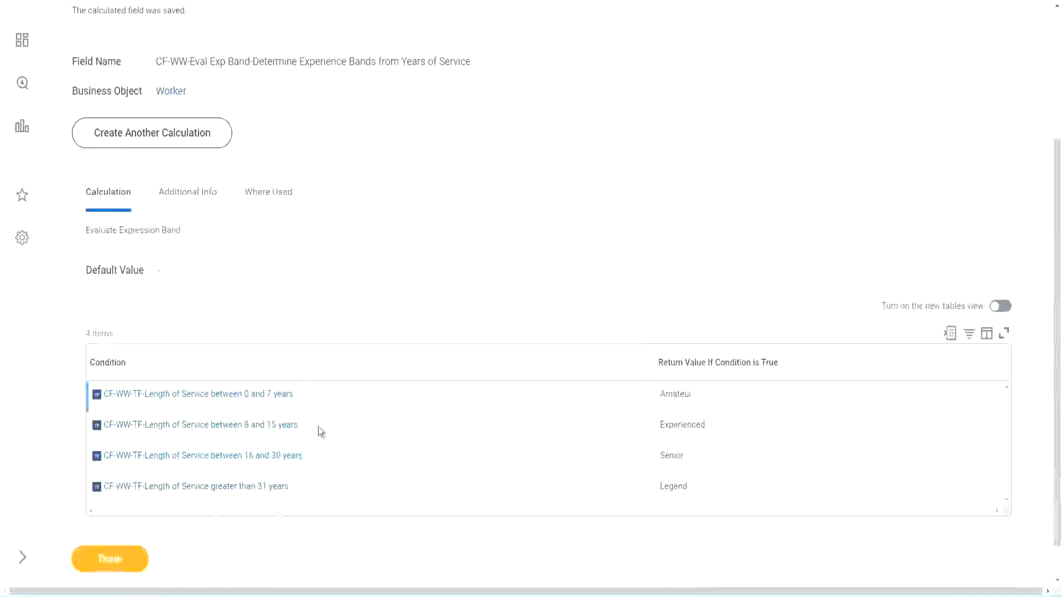
double_click(679, 393)
double_click(676, 424)
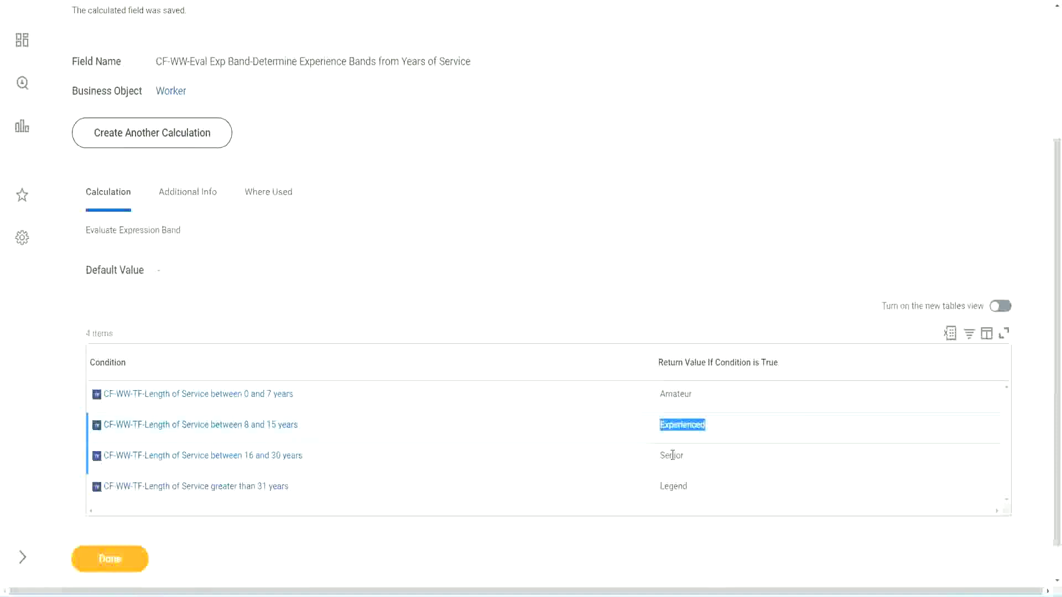
double_click(672, 455)
left_click(675, 485)
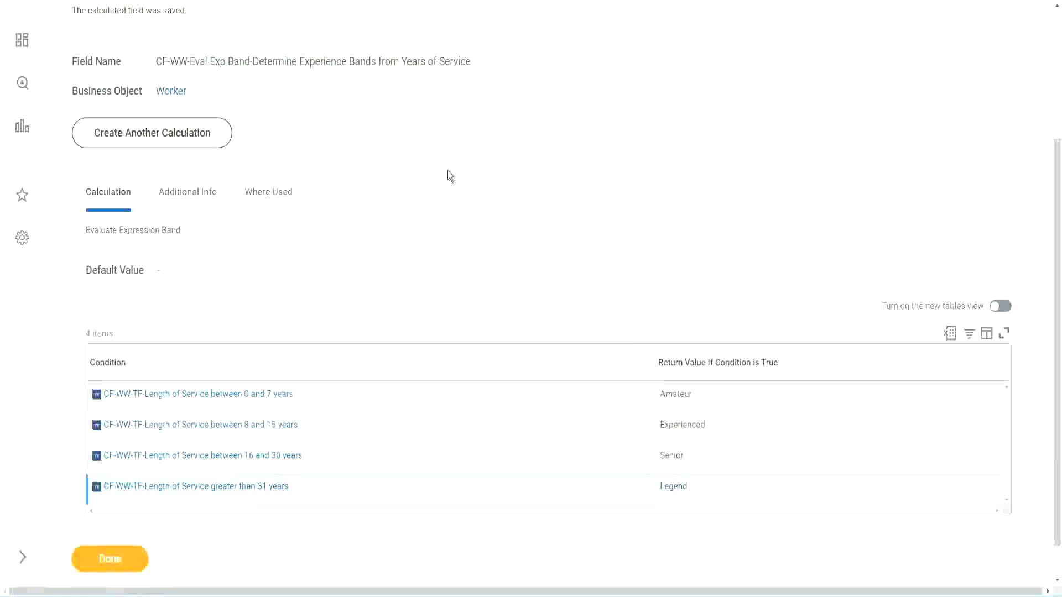
Copy the name of the new Evaluate Expression Band field as text from the save confirmation
scroll(447, 171, "up", 4)
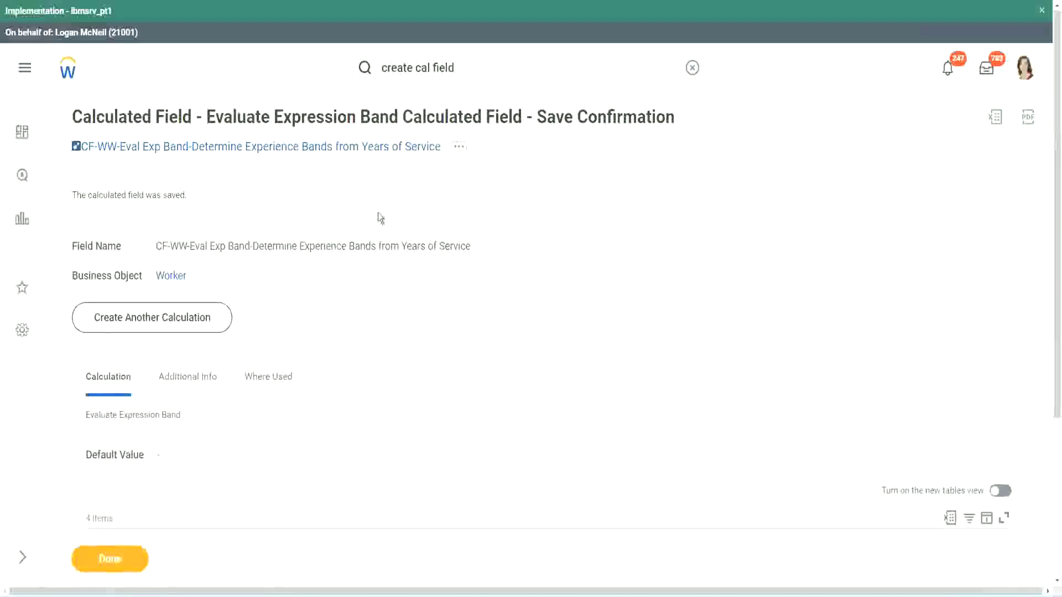
right_click(347, 148)
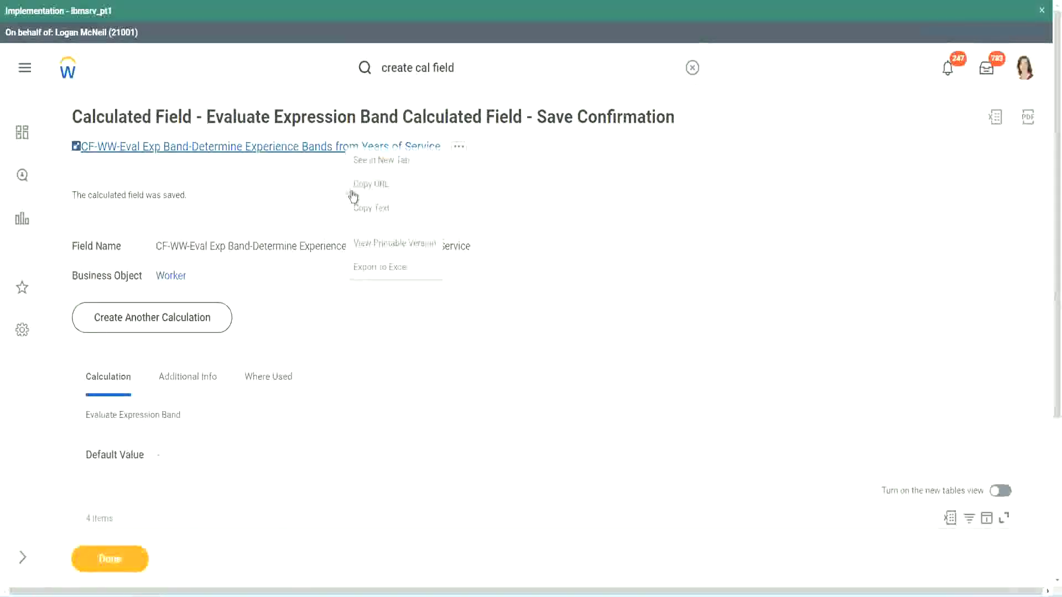
left_click(370, 210)
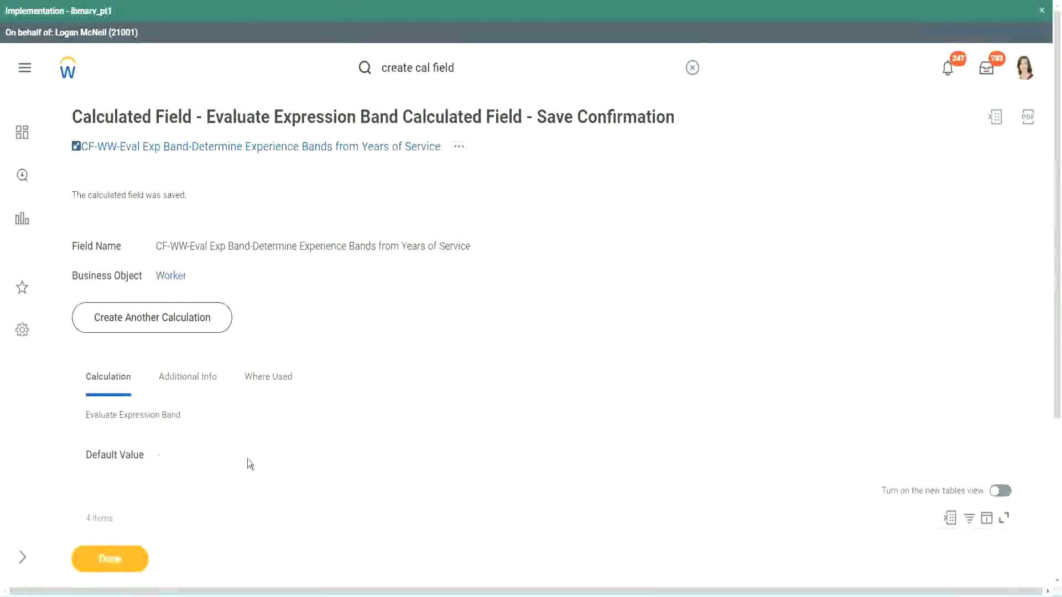
Examine the saved field's business object, default value and complete condition list on the save confirmation
scroll(351, 428, "down", 3)
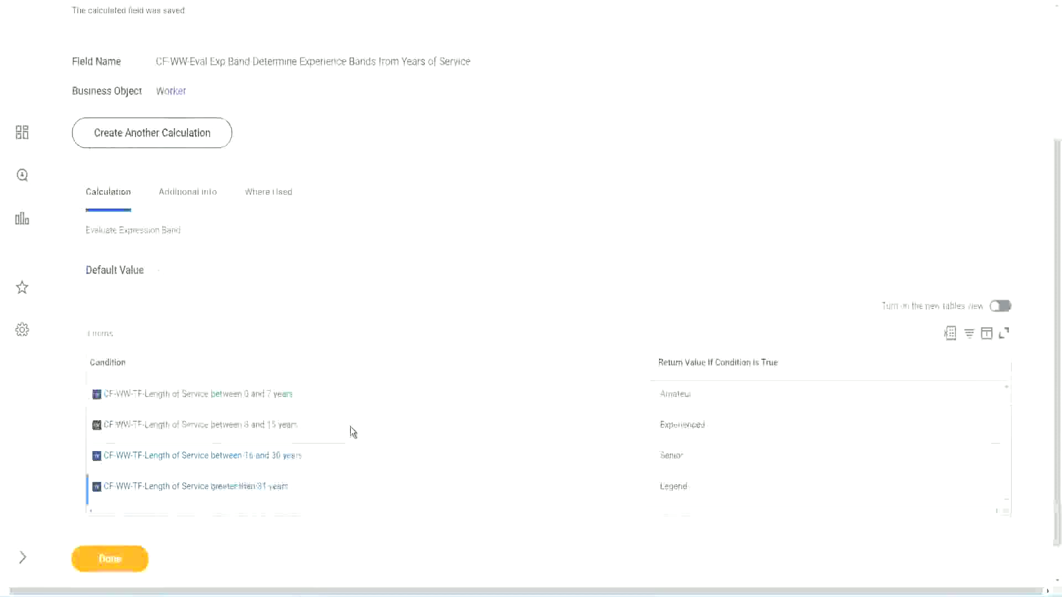
scroll(350, 426, "down", 1)
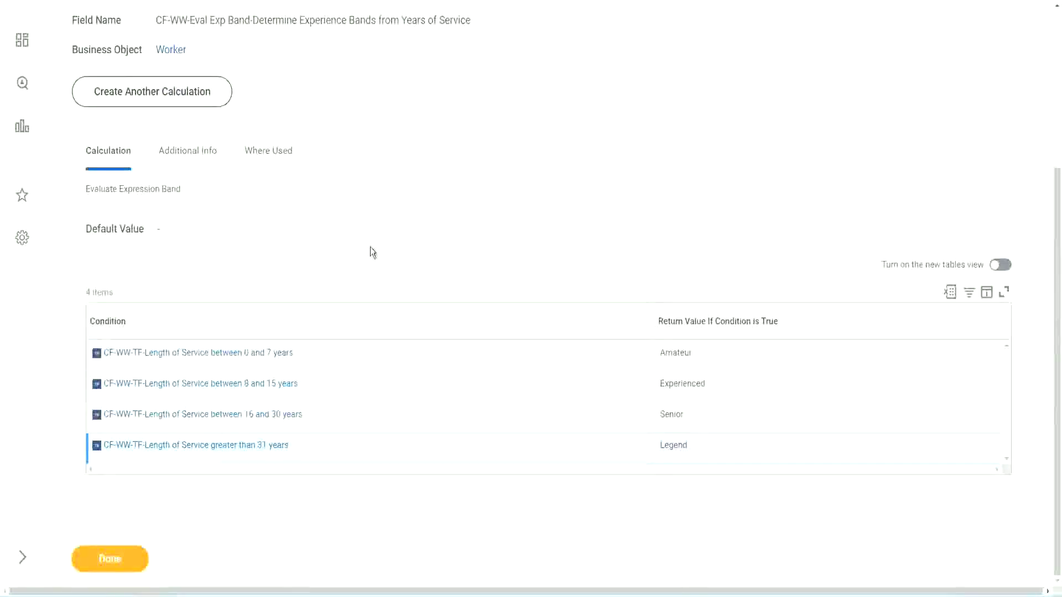
scroll(370, 247, "up", 2)
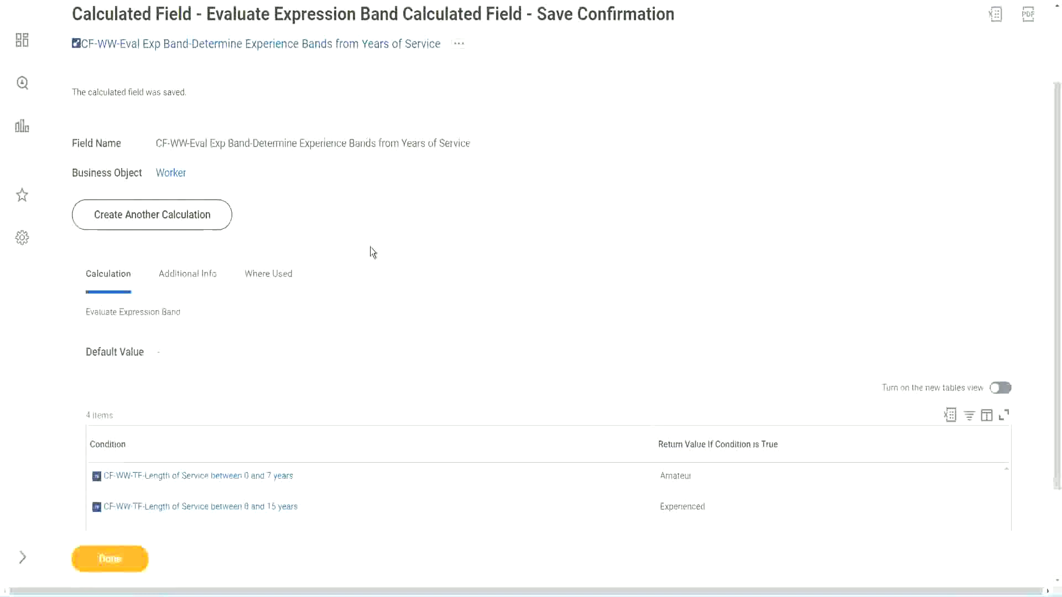
scroll(370, 247, "down", 2)
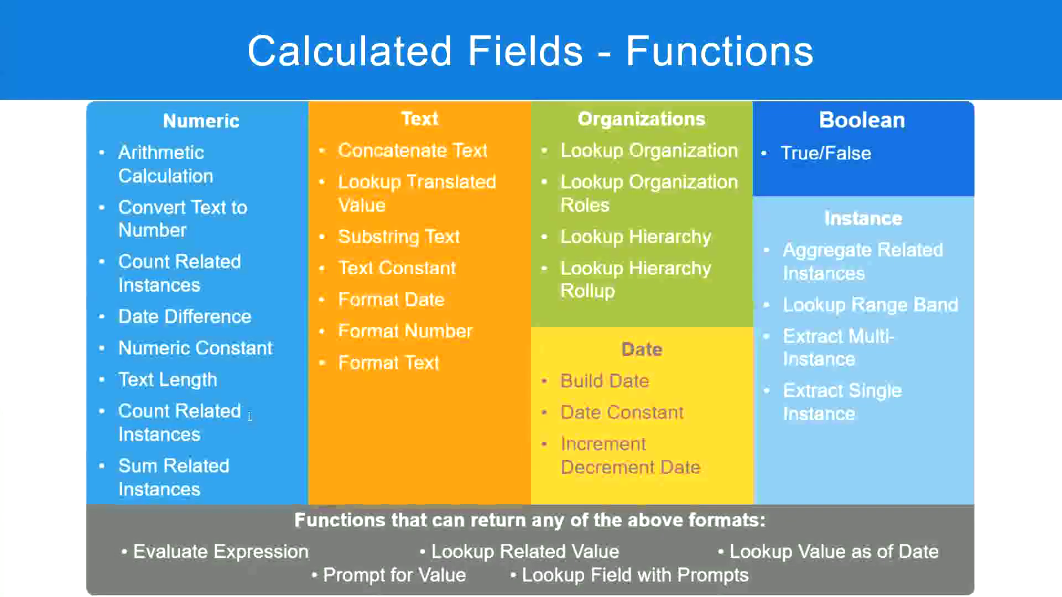
key("alt+Tab")
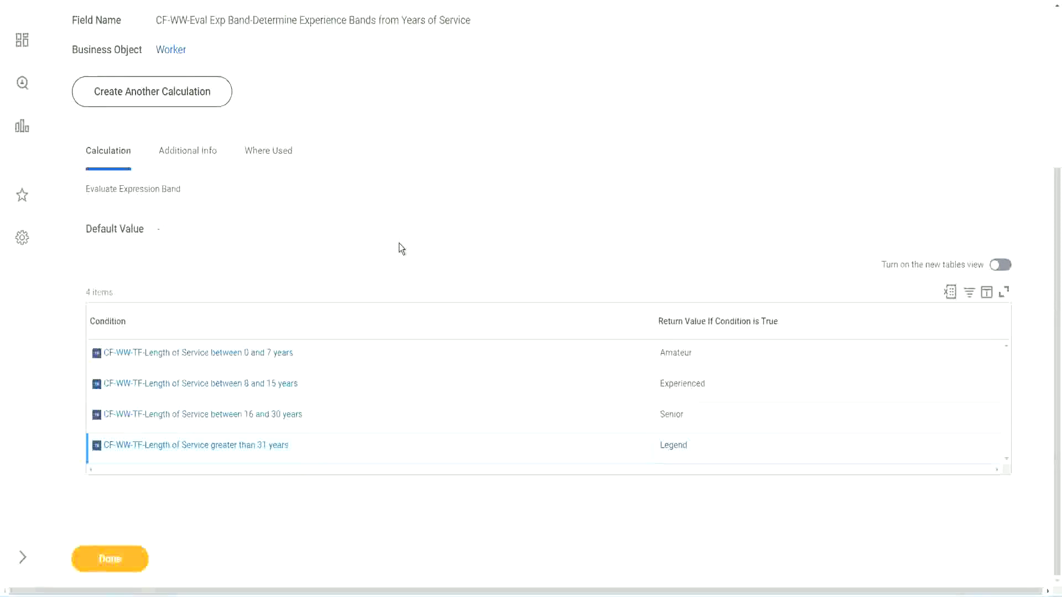
scroll(399, 244, "up", 1)
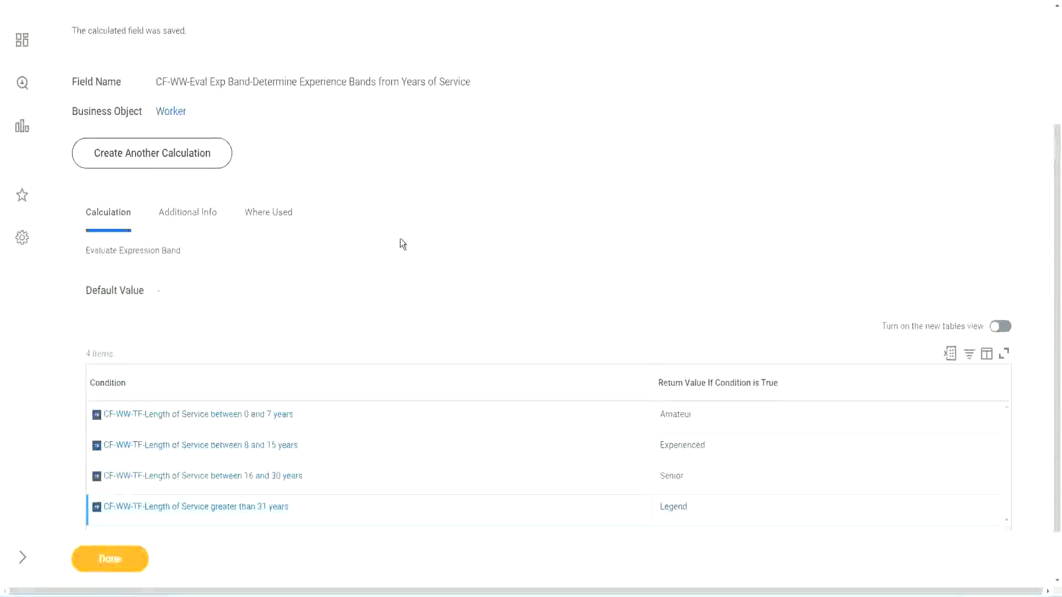
scroll(399, 244, "up", 3)
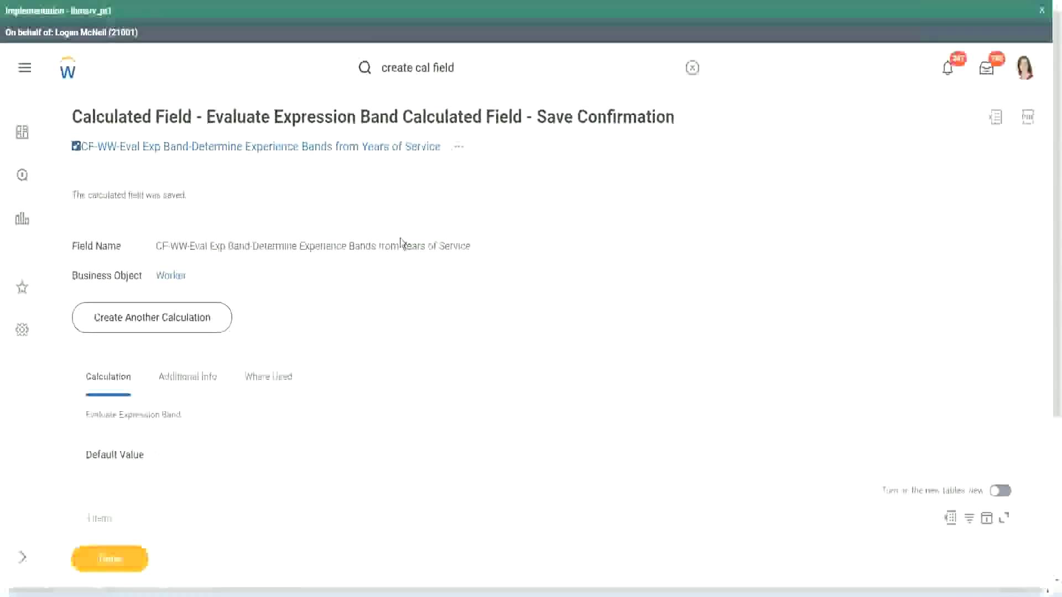
scroll(223, 423, "down", 4)
Finish the save confirmation and open the custom report WW Employee Details for editing
left_click(109, 564)
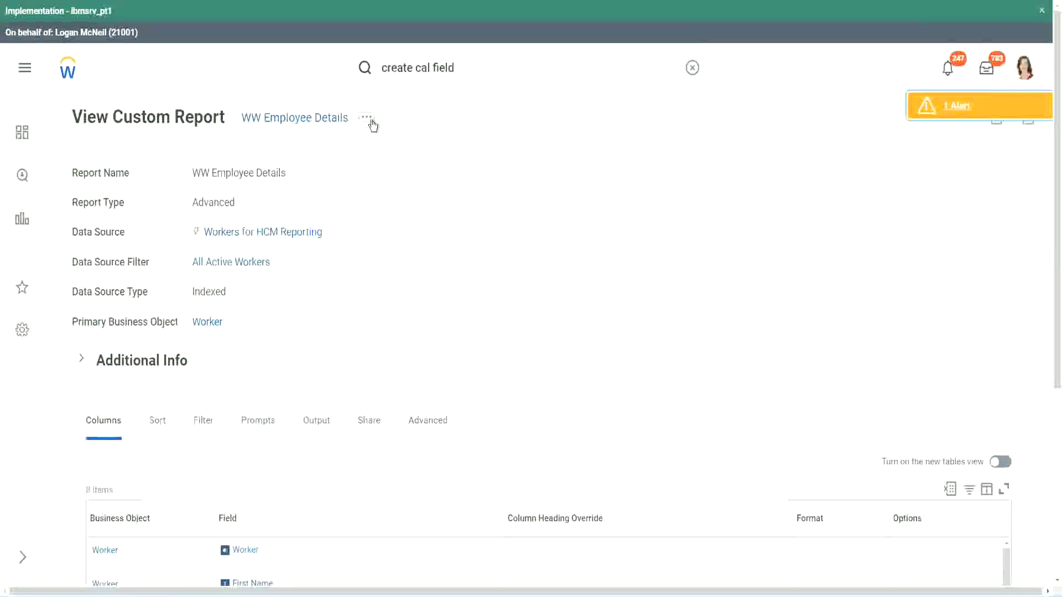
left_click(367, 117)
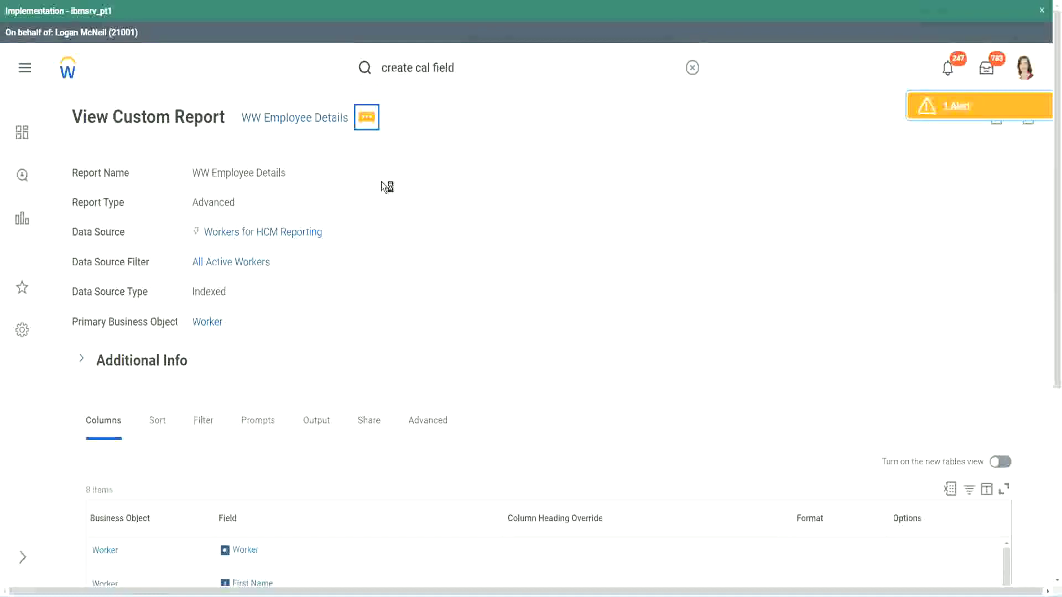
mouse_move(408, 180)
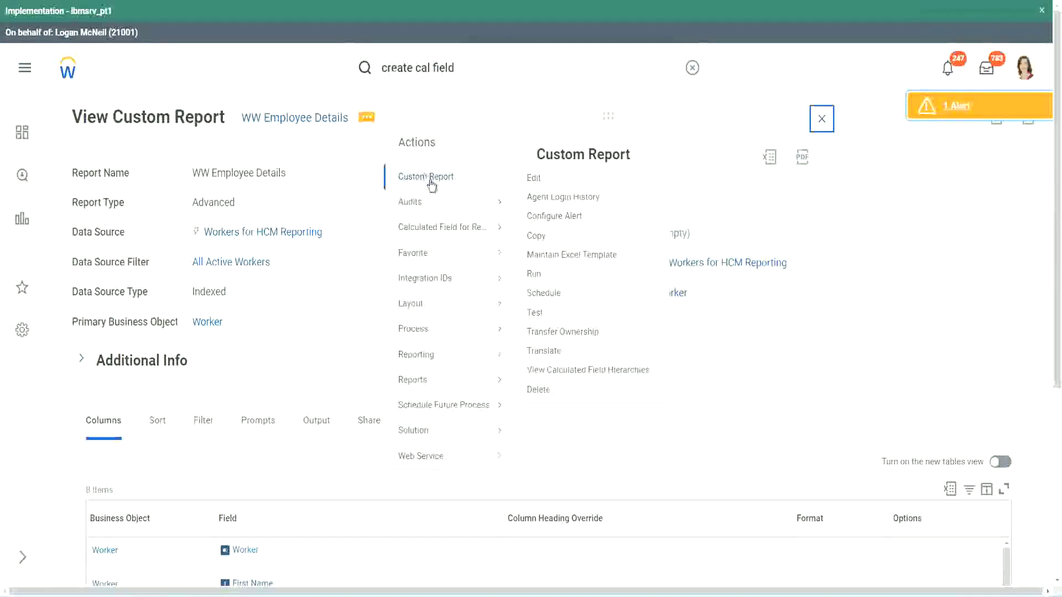
left_click(539, 181)
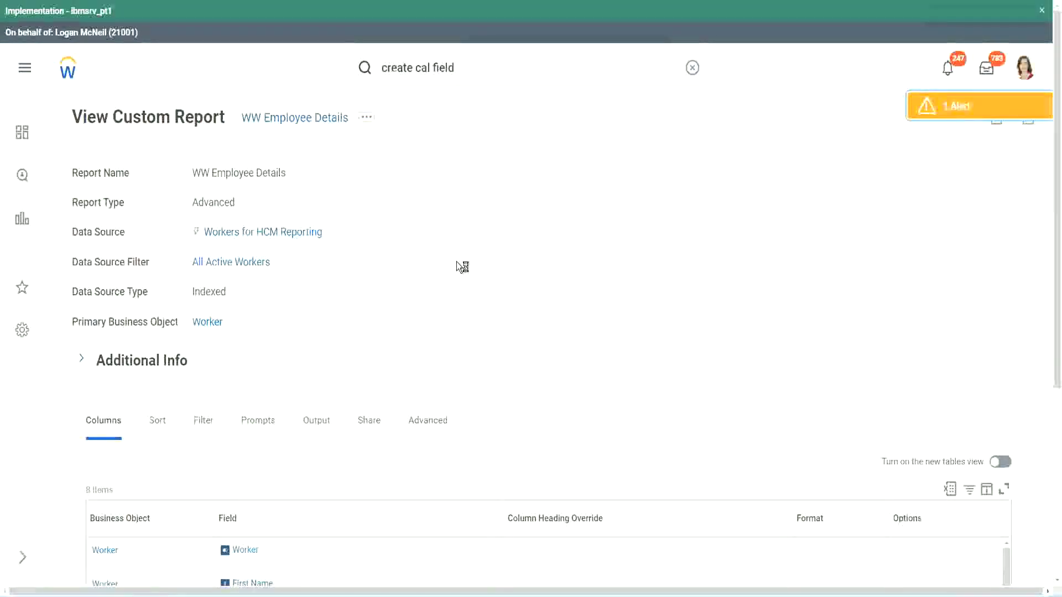
scroll(456, 261, "down", 1)
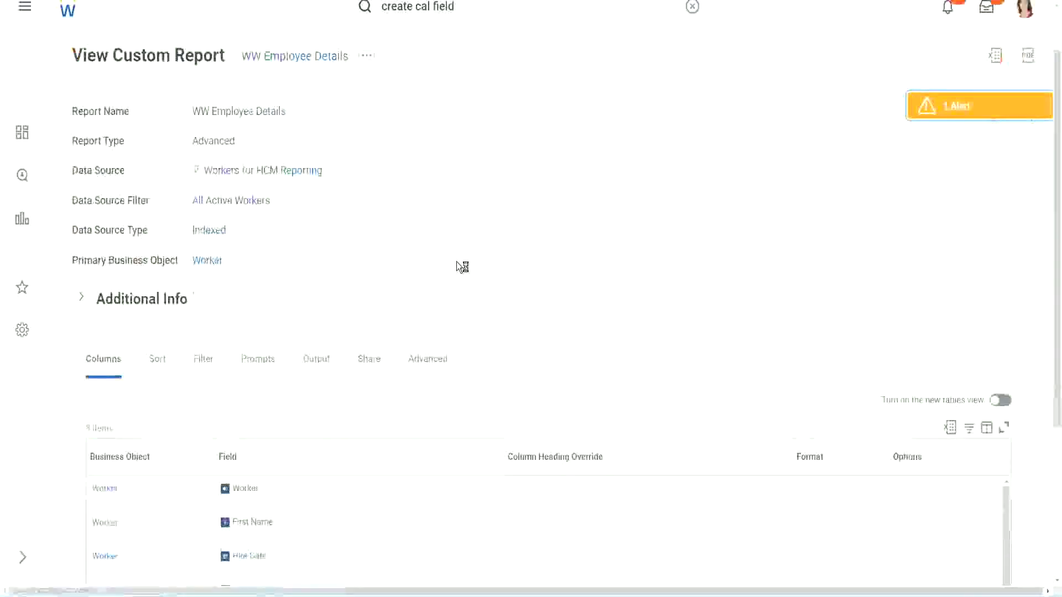
scroll(457, 261, "down", 4)
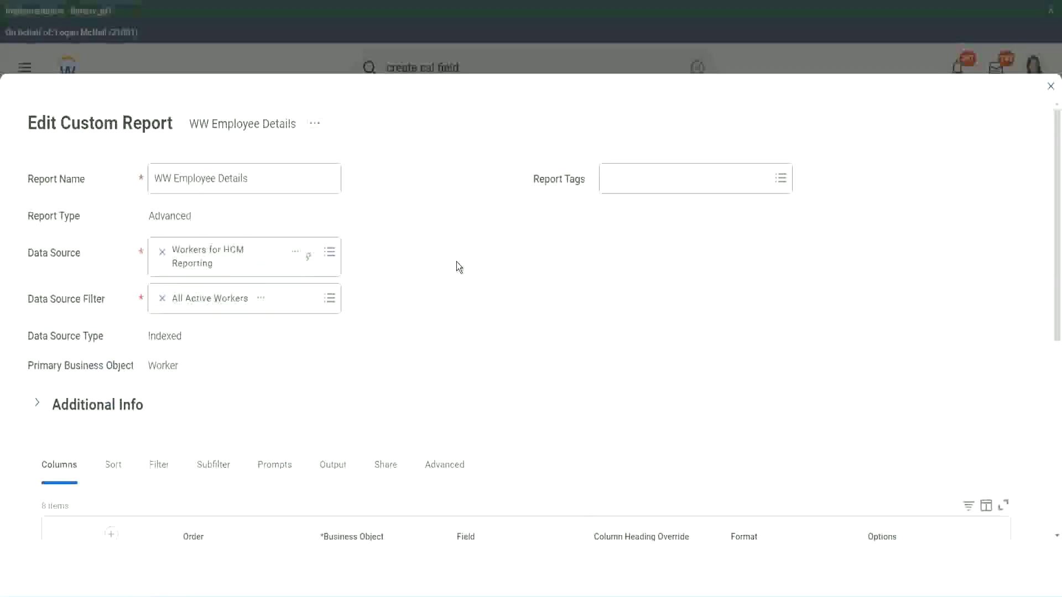
Add a Worker column row below the Experience Bands row and paste that row's field name into the new row's field search
scroll(456, 261, "down", 8)
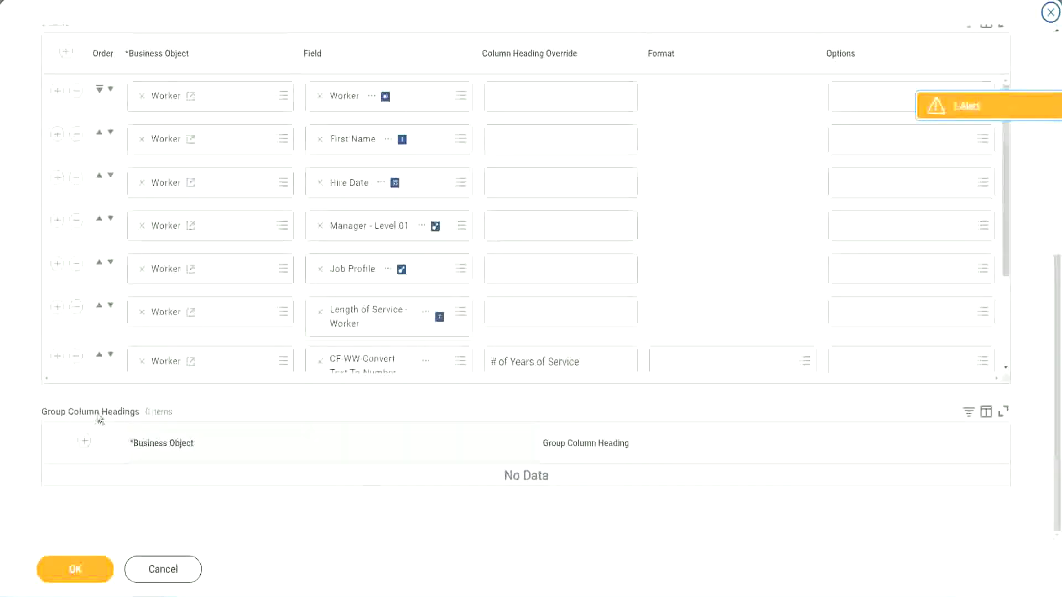
scroll(223, 271, "down", 3)
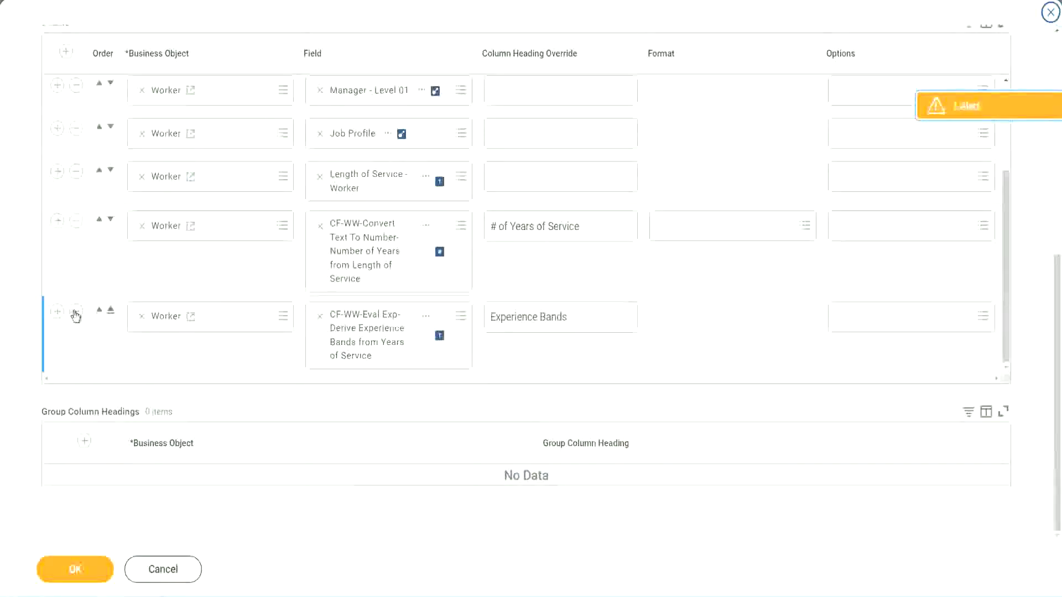
left_click(58, 313)
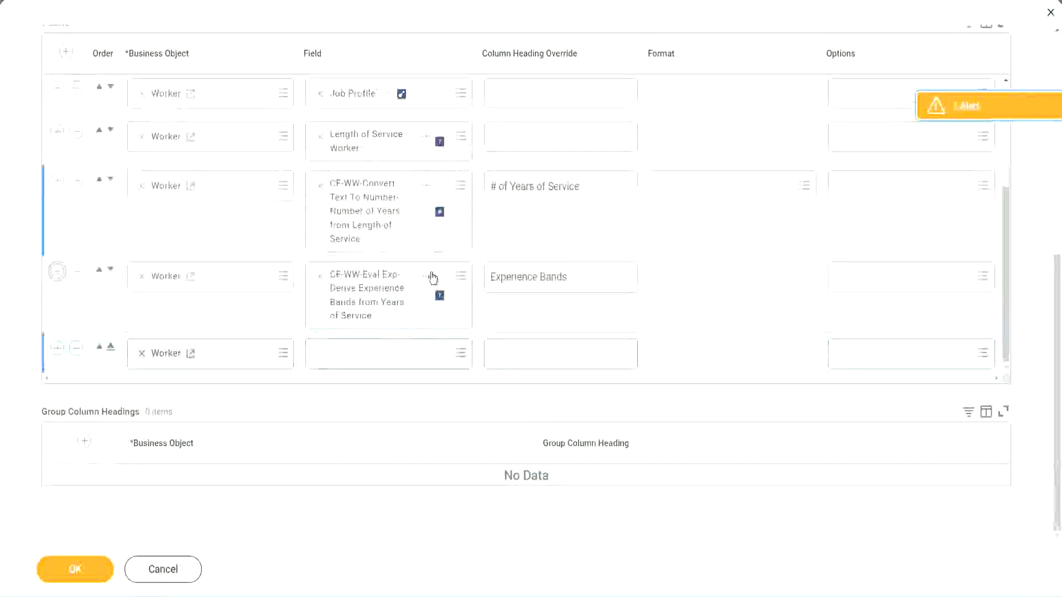
right_click(370, 299)
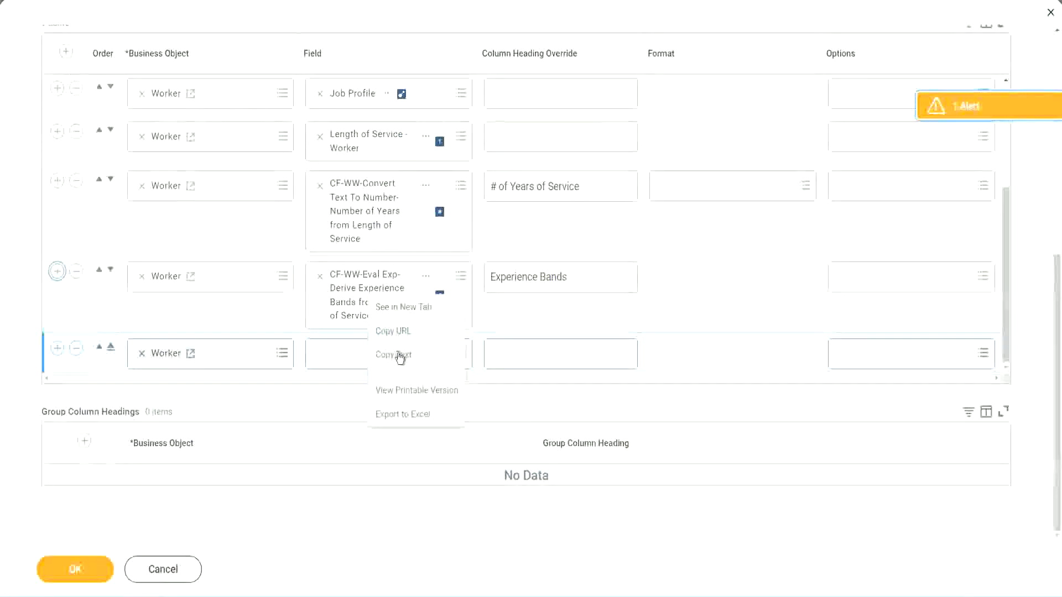
left_click(399, 356)
left_click(333, 360)
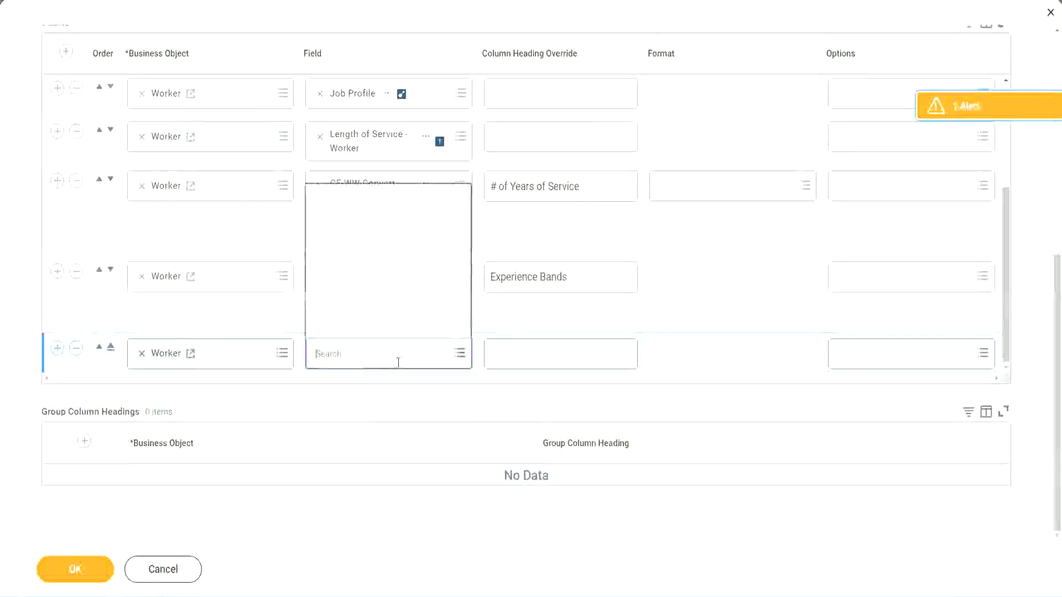
key("ctrl+v")
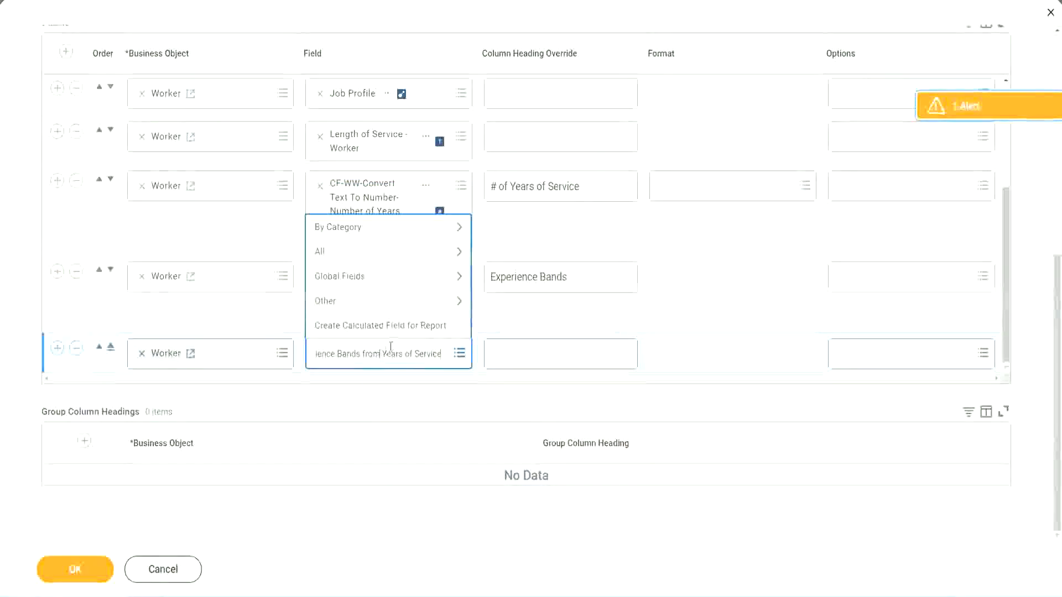
Change the search text to "CF-WW-Eval Exp Band" and select the field "CF-WW-Eval Exp Band-Determine Experience Bands from Years of Service"
key("ctrl+a")
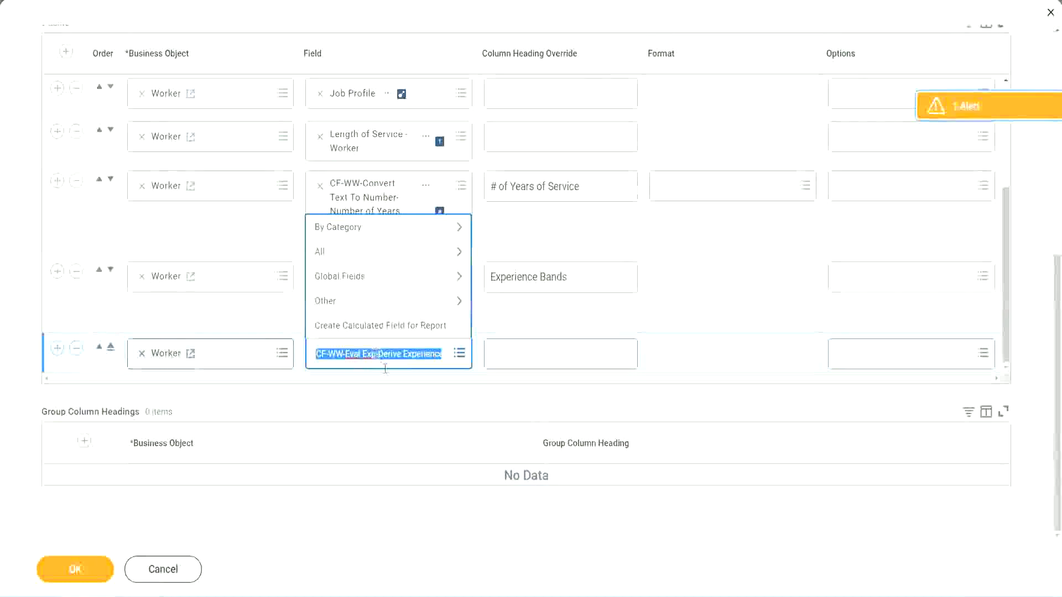
left_click(396, 363)
key("BackSpace")
type("Band")
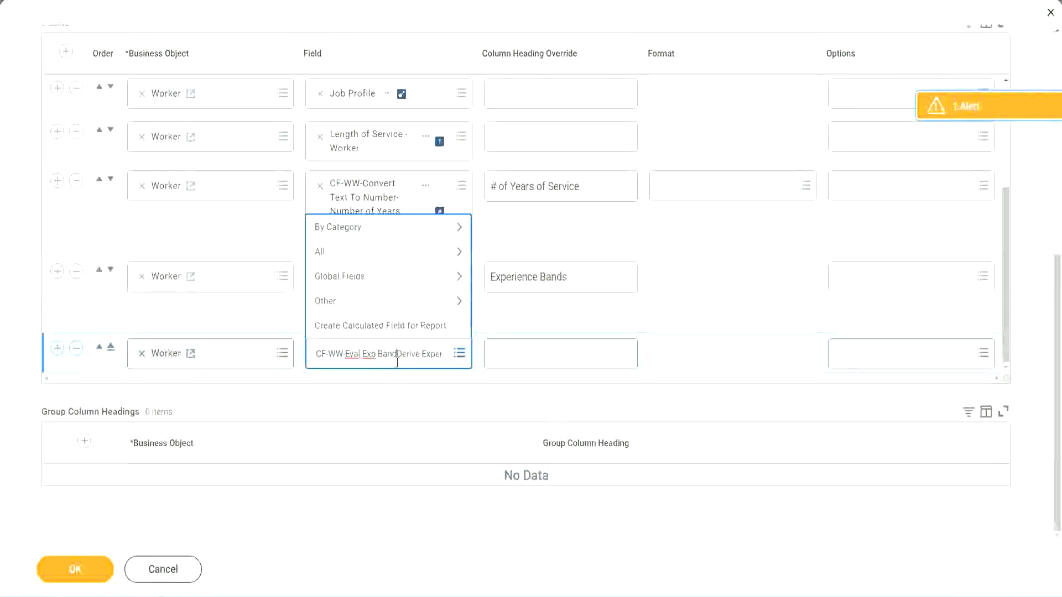
key("Delete")
key("Delete")
key("Delete")
key("Delete")
key("Delete")
key("Delete")
key("Delete")
key("Delete")
key("Delete")
key("Delete")
key("Delete")
key("Delete")
key("Delete")
key("Delete")
key("Delete")
key("Delete")
key("Delete")
key("Return")
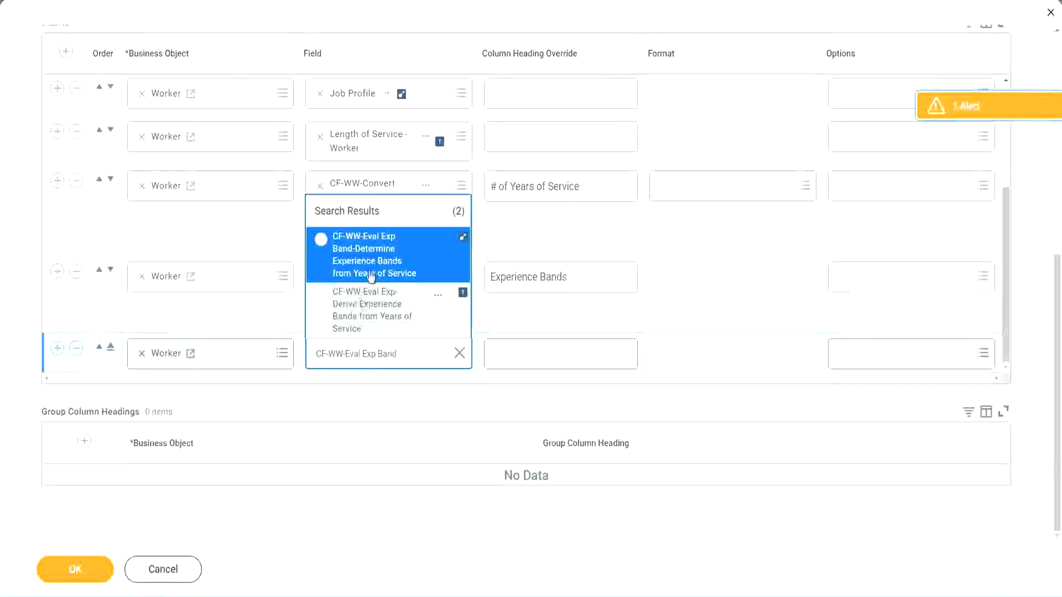
left_click(387, 263)
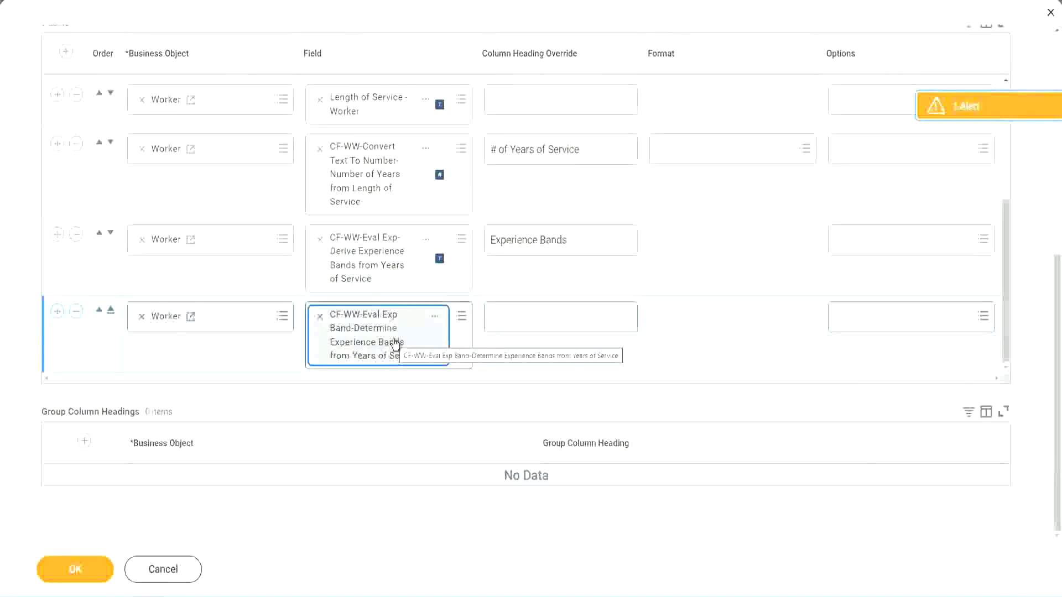
Set the new column's heading override to "Experience Bands (Eval Exp Bands)", reusing the existing heading text, and save the report
left_click(584, 240)
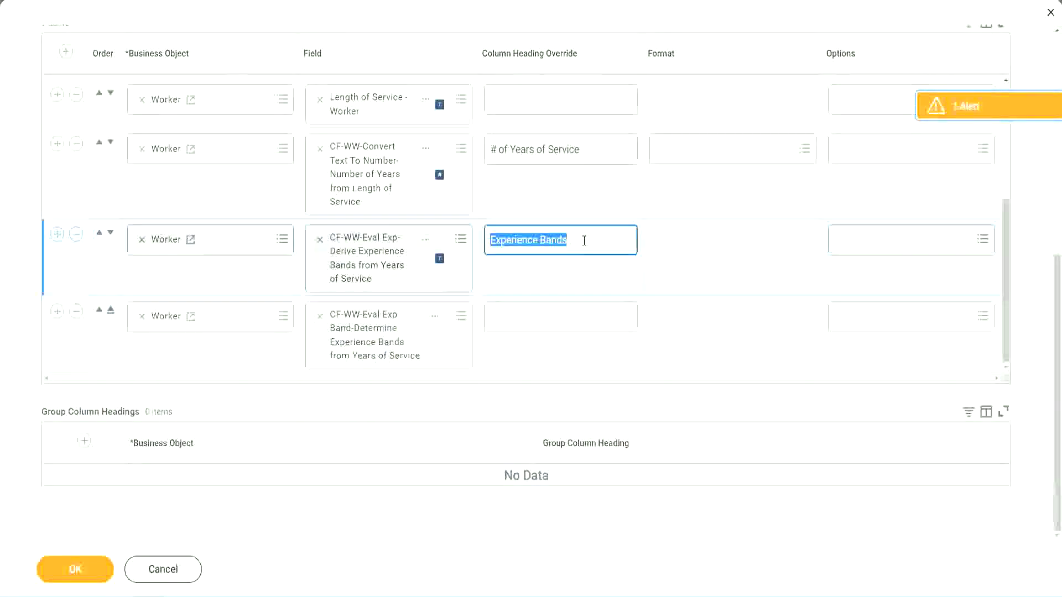
left_click(516, 315)
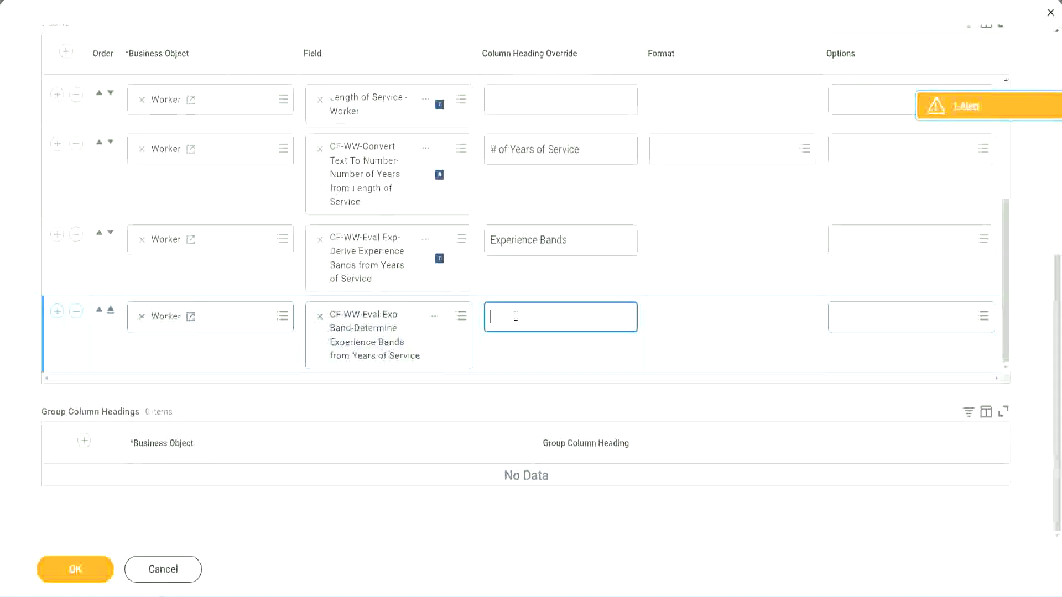
key("ctrl+v")
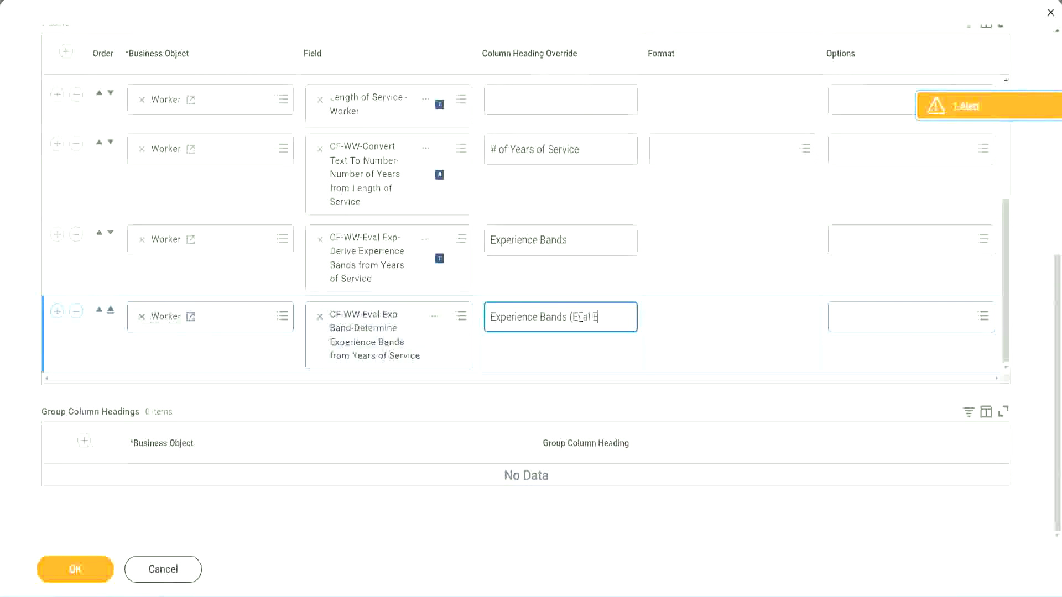
type("Eval Exp Bands)")
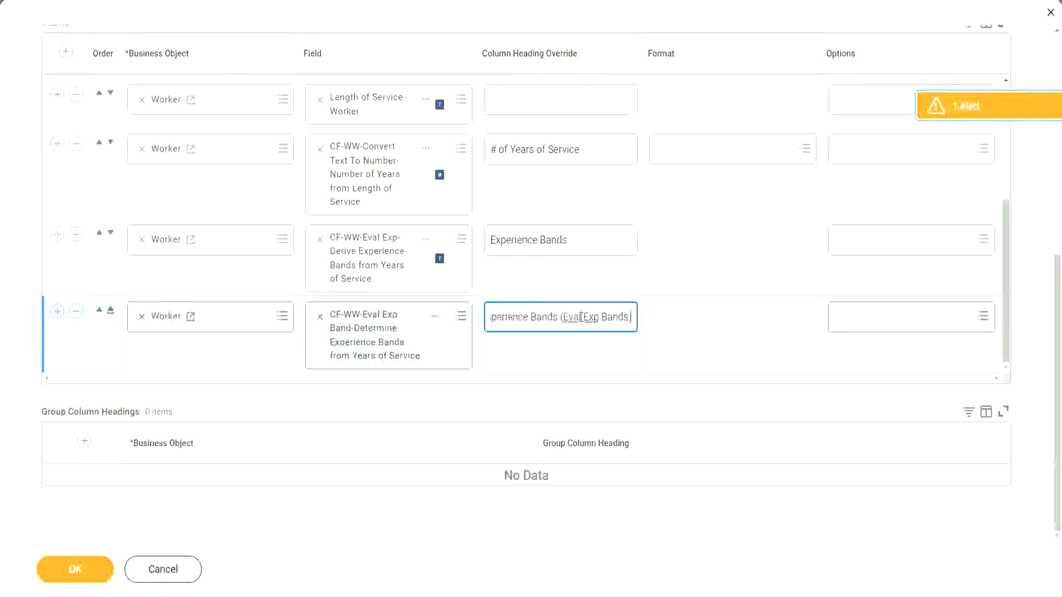
double_click(592, 317)
left_click(611, 315)
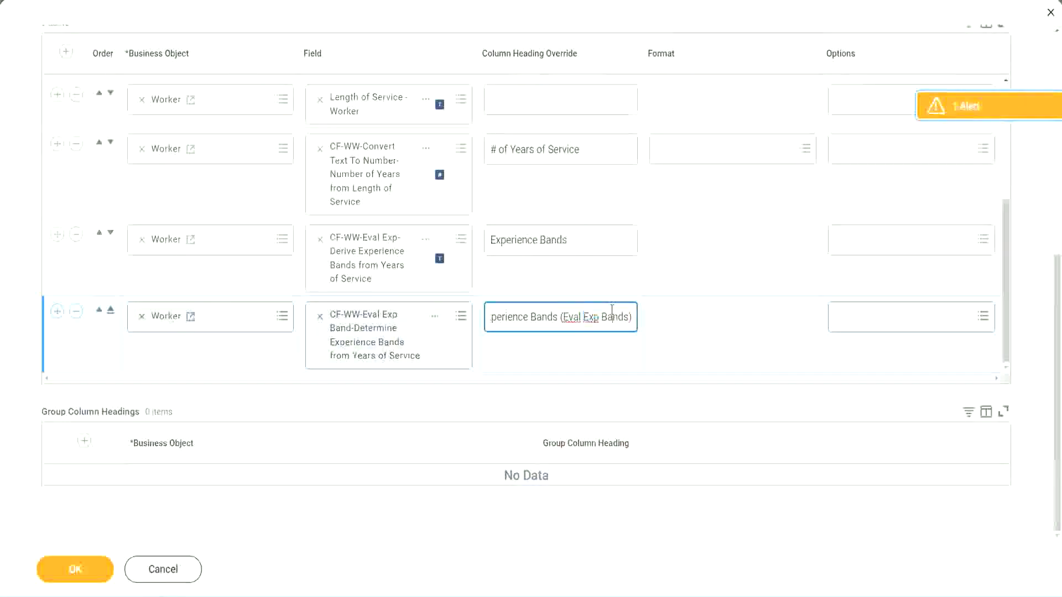
left_click(77, 570)
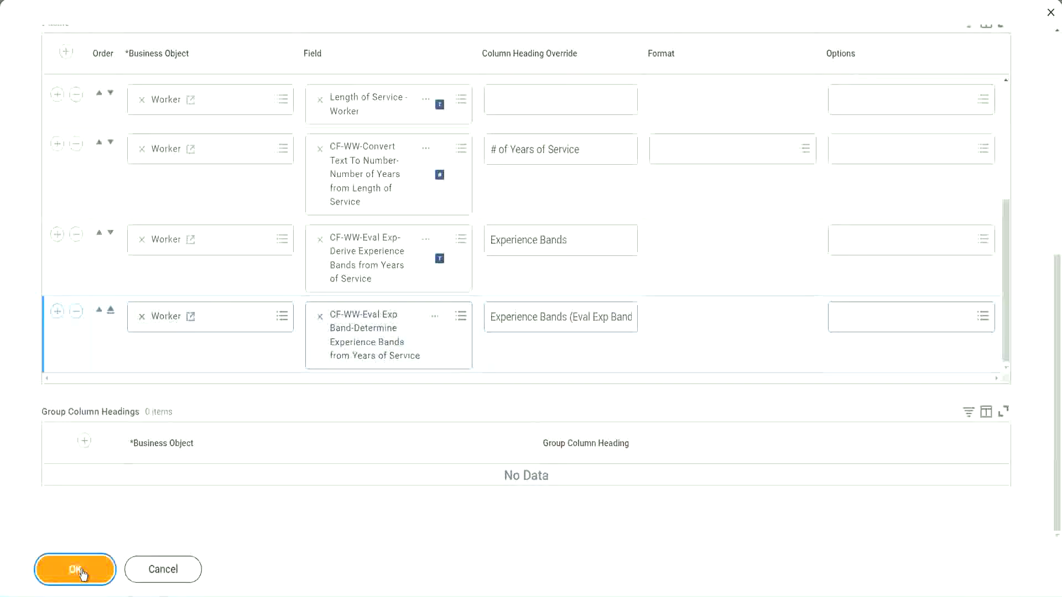